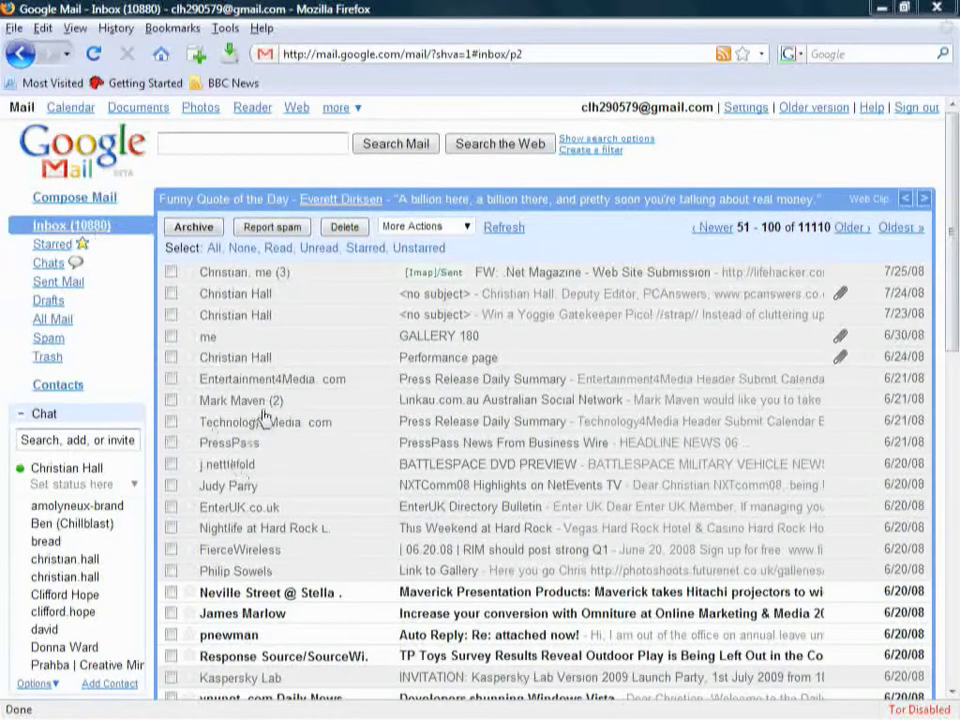
- Scroll through inbox page 2 (messages 51–100), then go to the mail Settings
drag(954, 222, 955, 428)
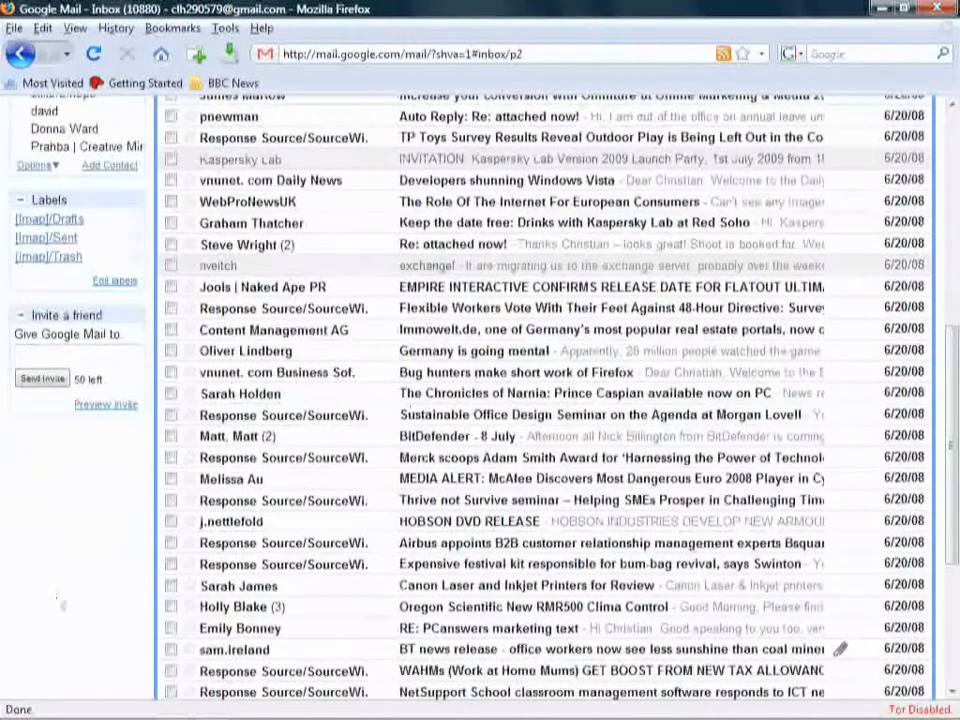
scroll(340, 530, up, 4)
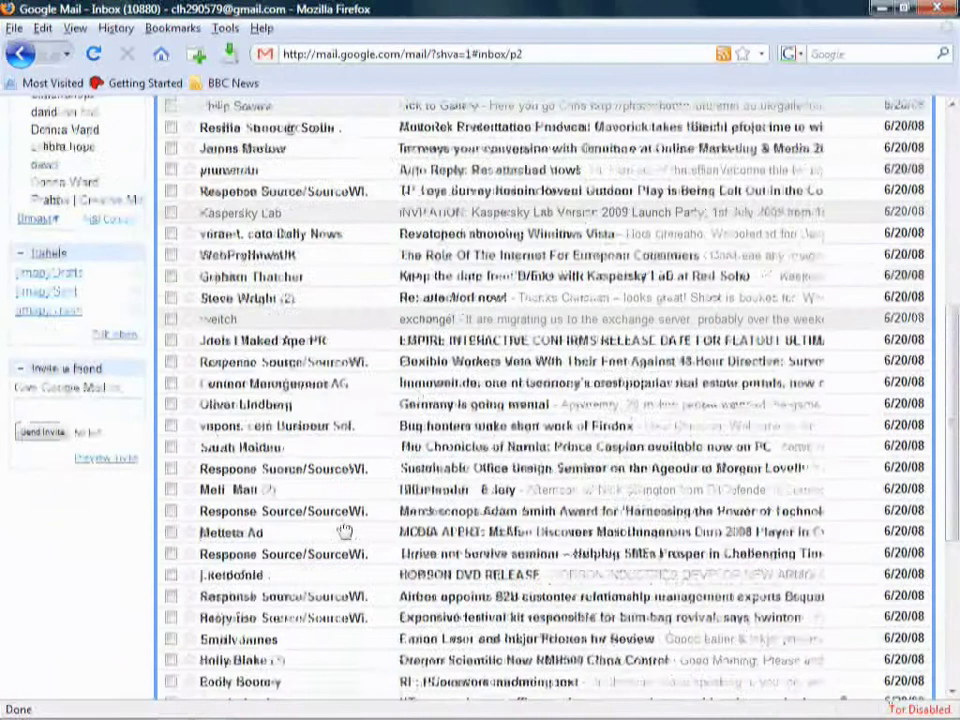
scroll(340, 530, up, 5)
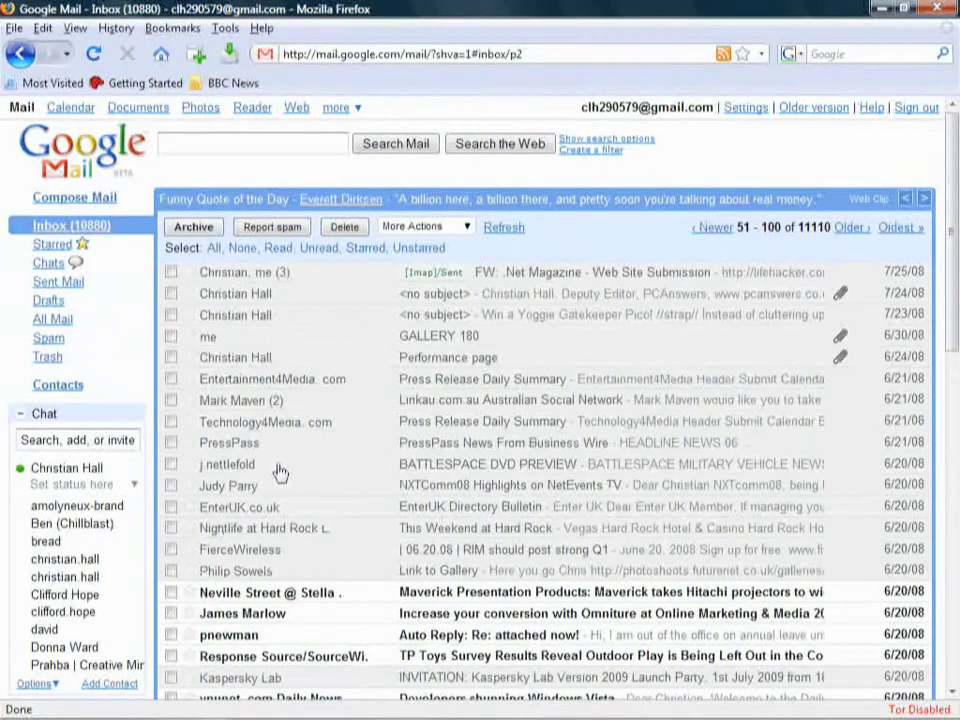
scroll(172, 488, down, 8)
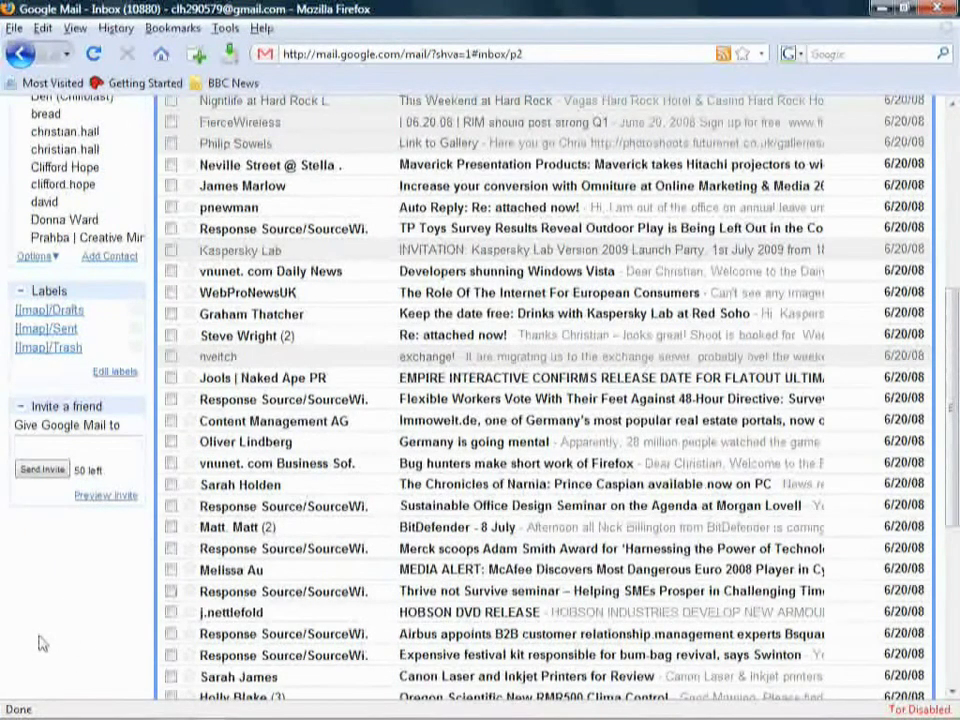
scroll(328, 503, up, 8)
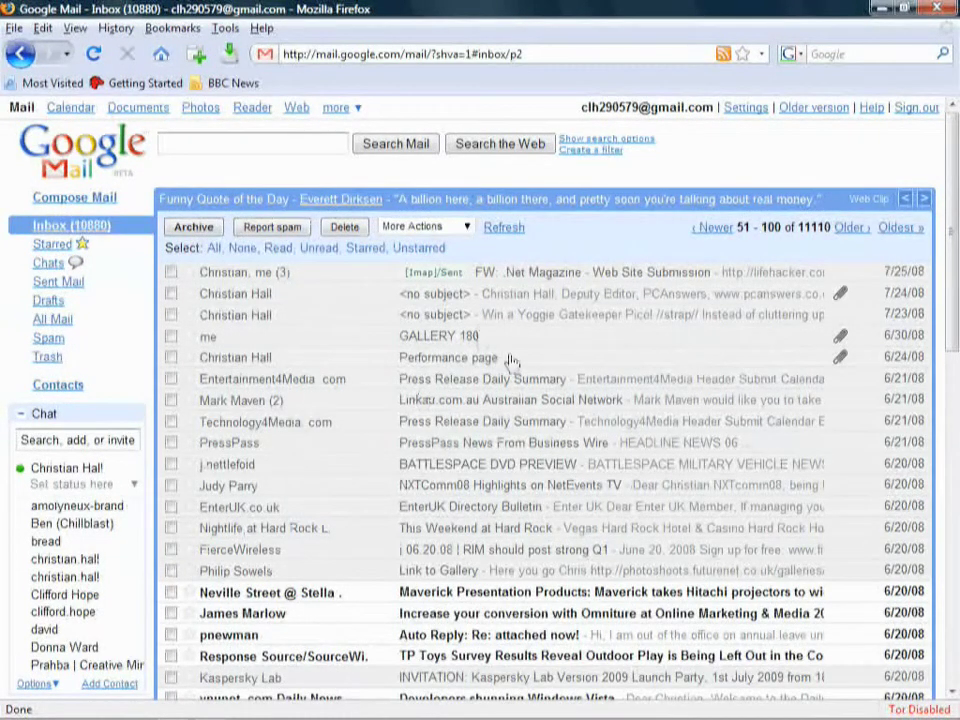
click(745, 107)
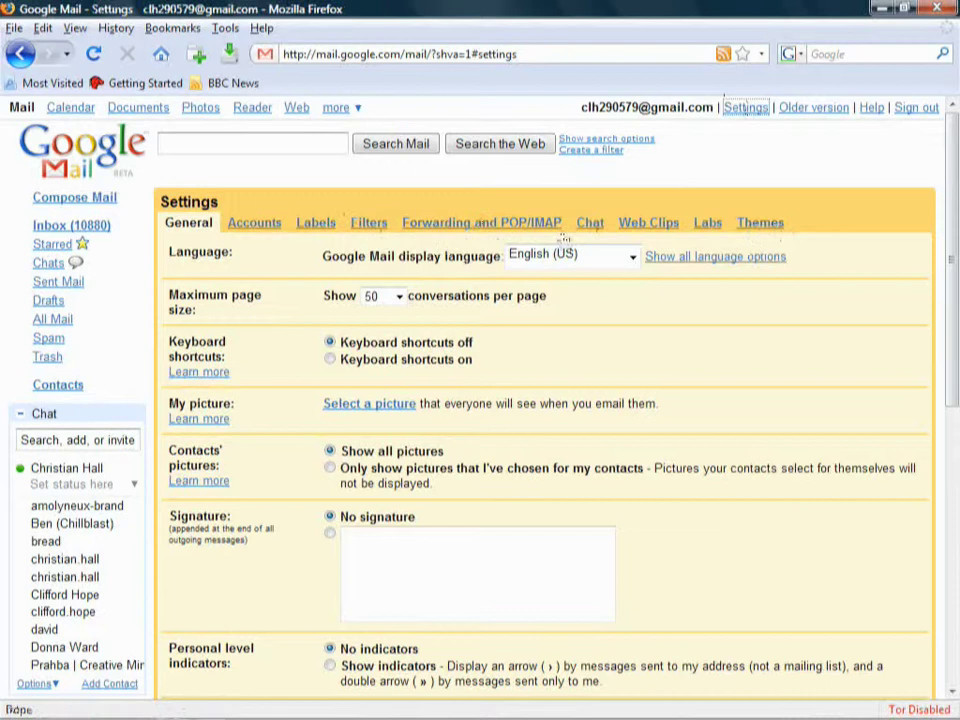
- Apply the Planets theme and save a United Kingdom city as its location
click(760, 222)
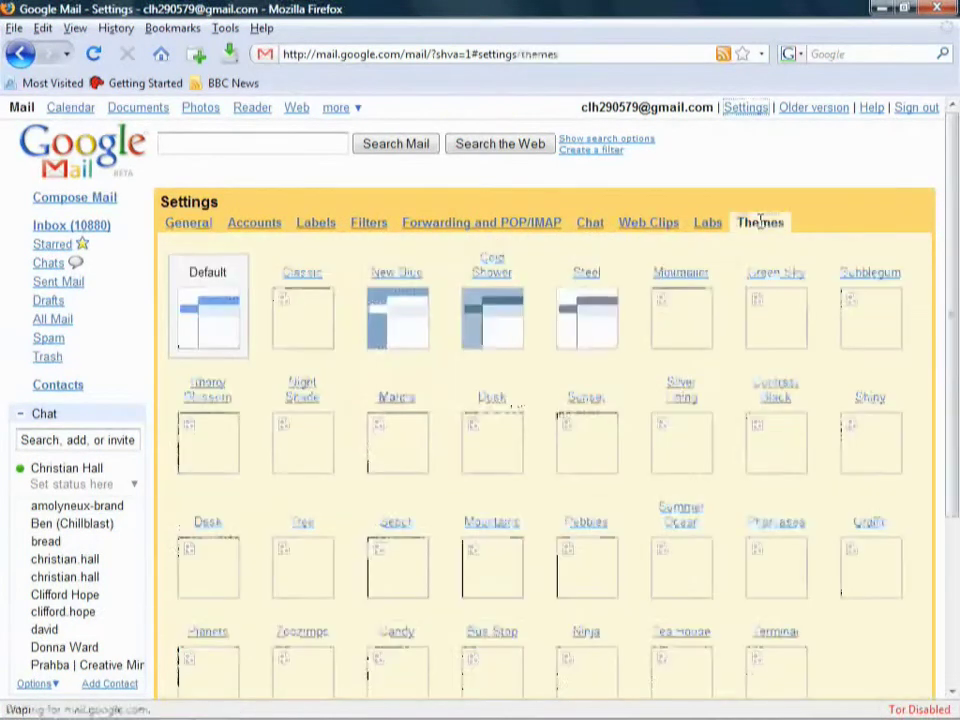
scroll(625, 352, down, 1)
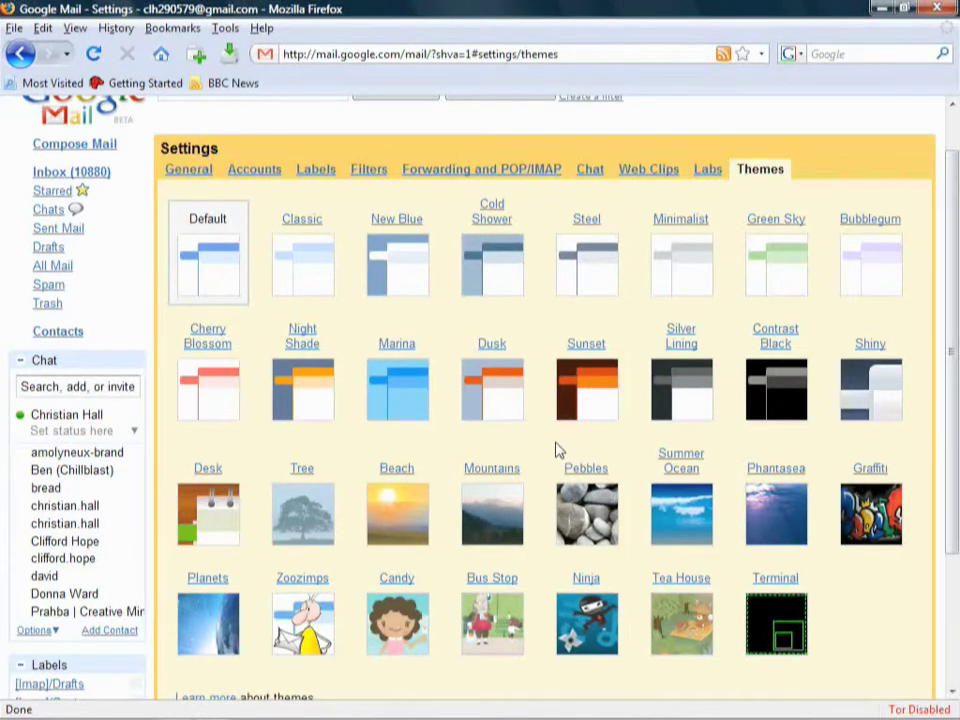
click(218, 628)
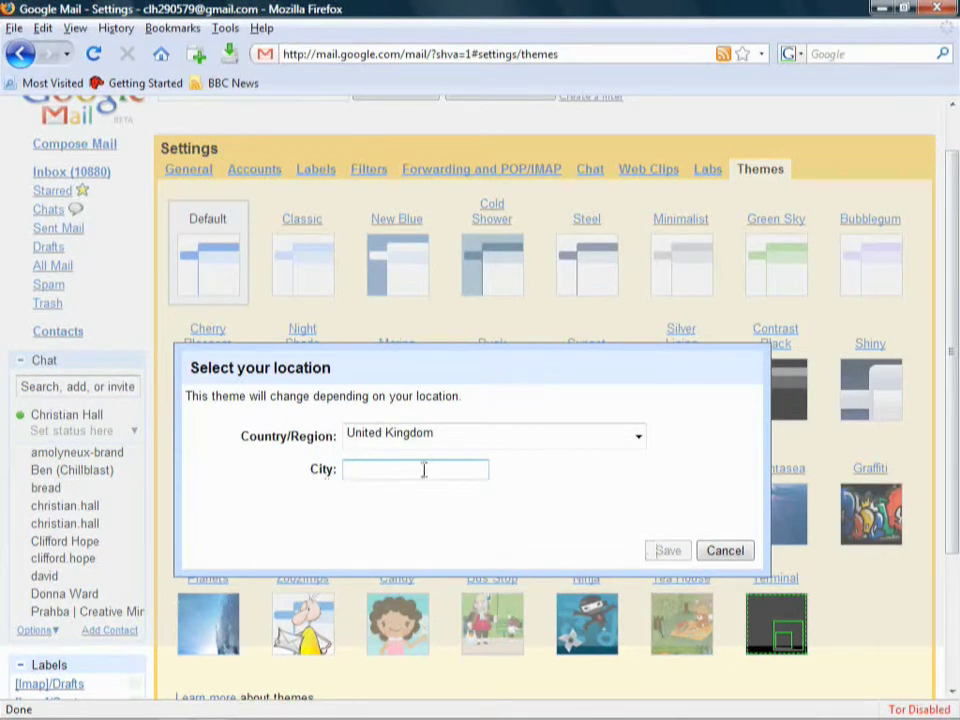
text(Bath)
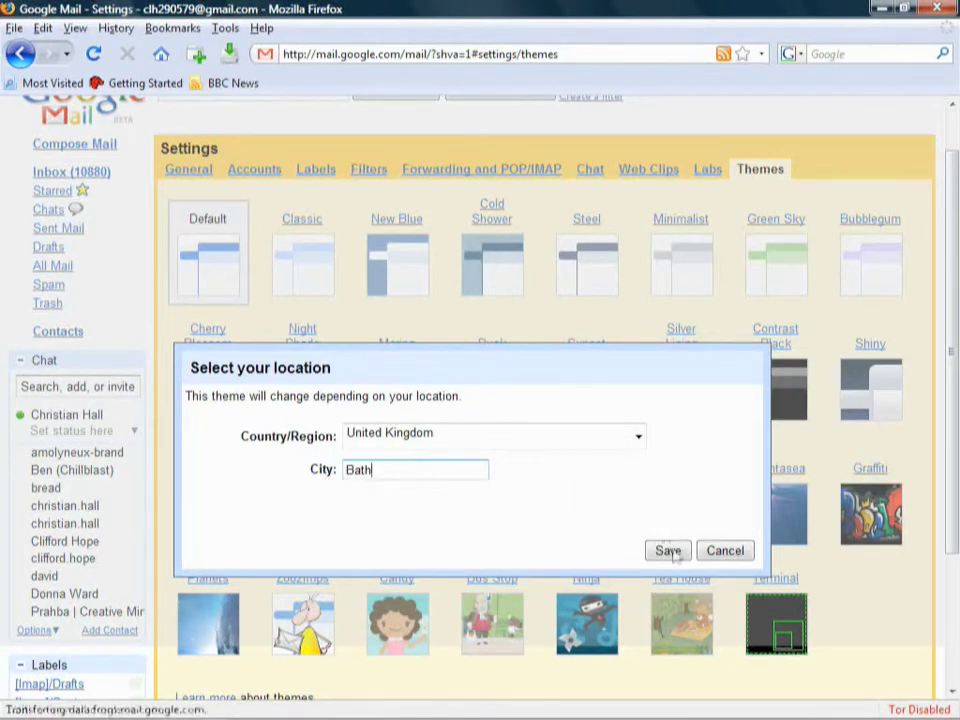
click(667, 551)
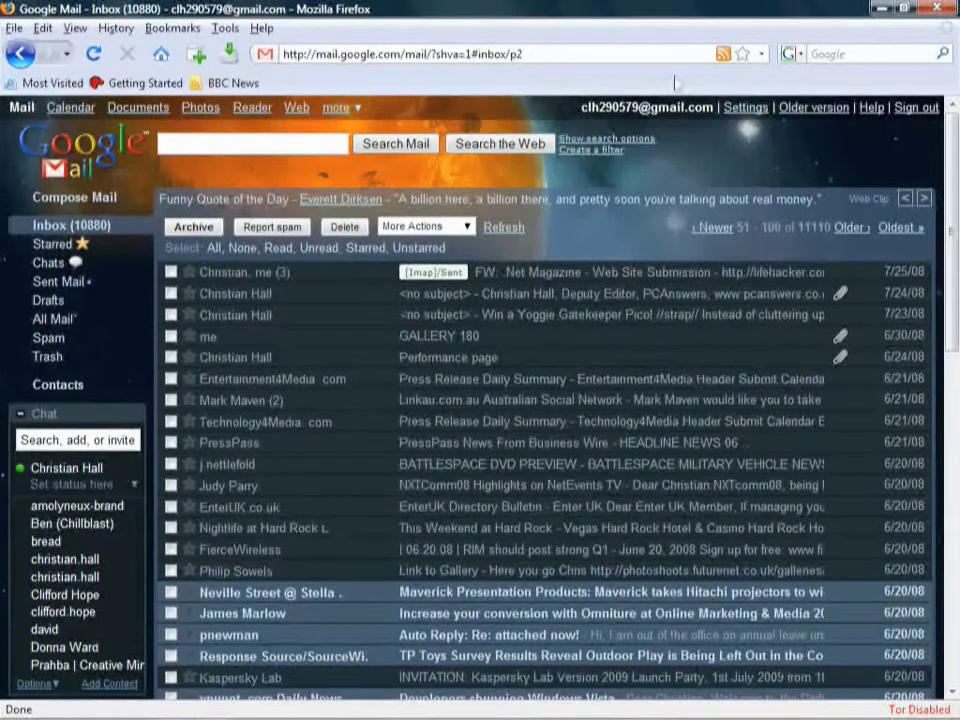
- Enable the Google Calendar gadget under Settings > Labs and save the changes
click(746, 108)
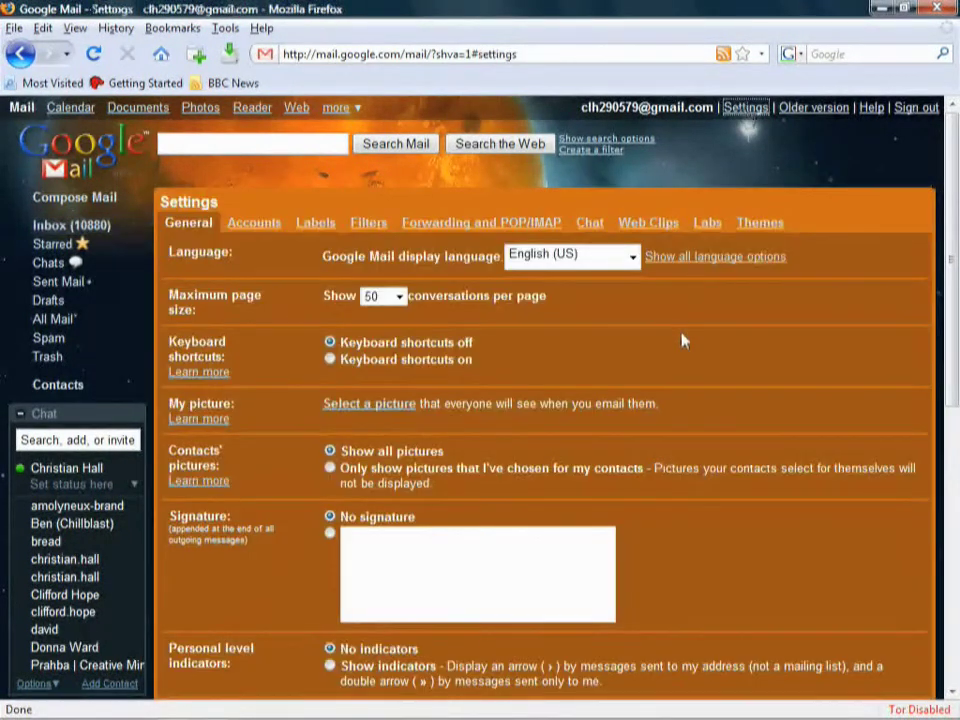
click(707, 224)
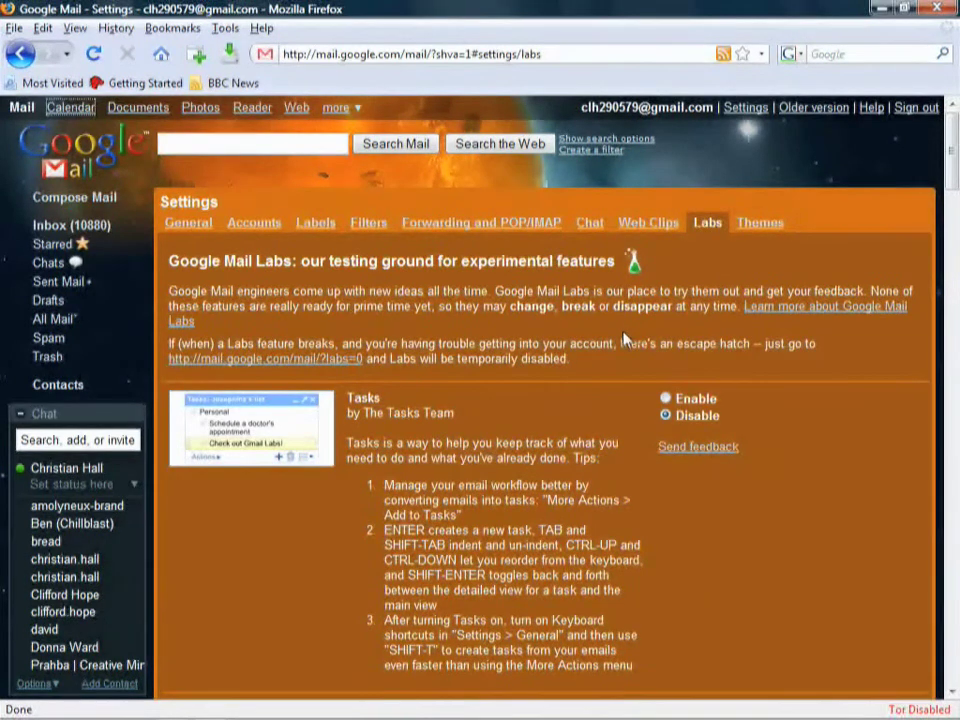
scroll(645, 450, down, 15)
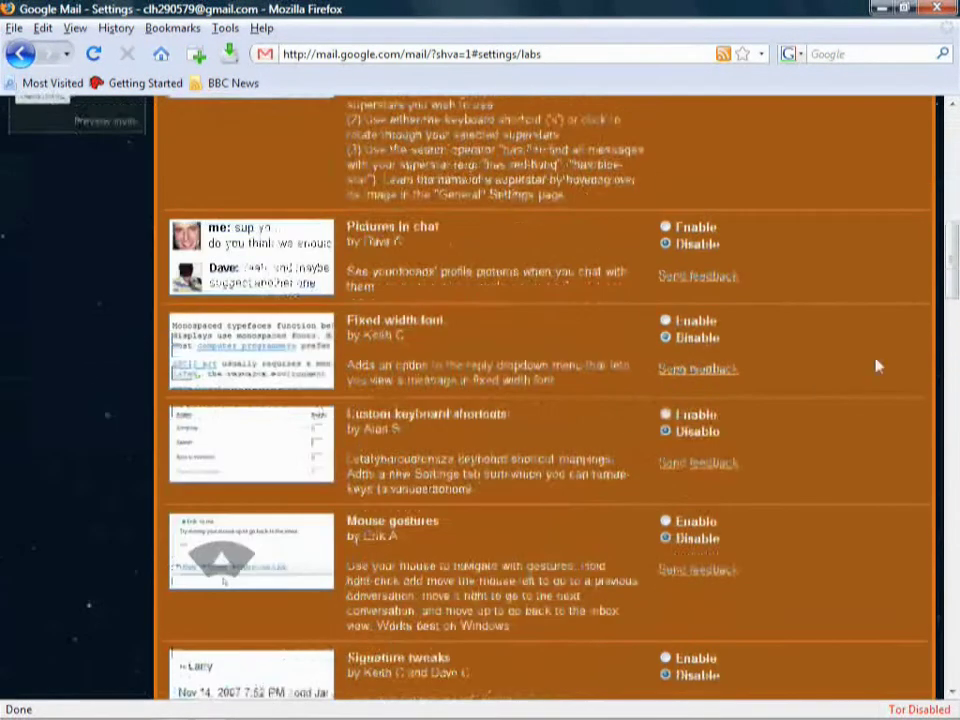
drag(955, 262, 926, 628)
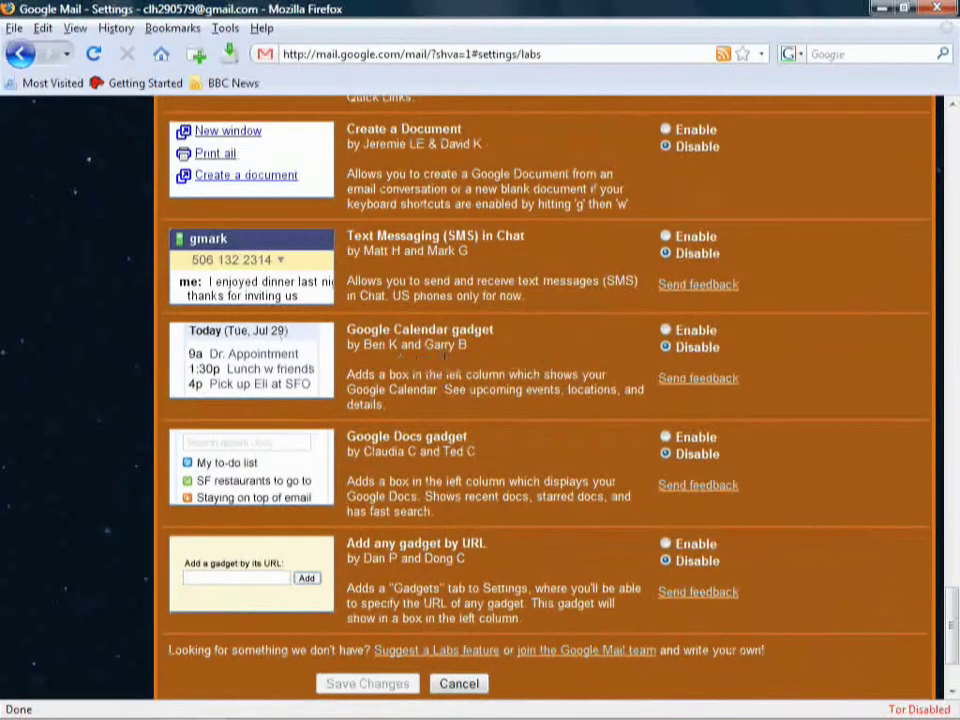
click(666, 331)
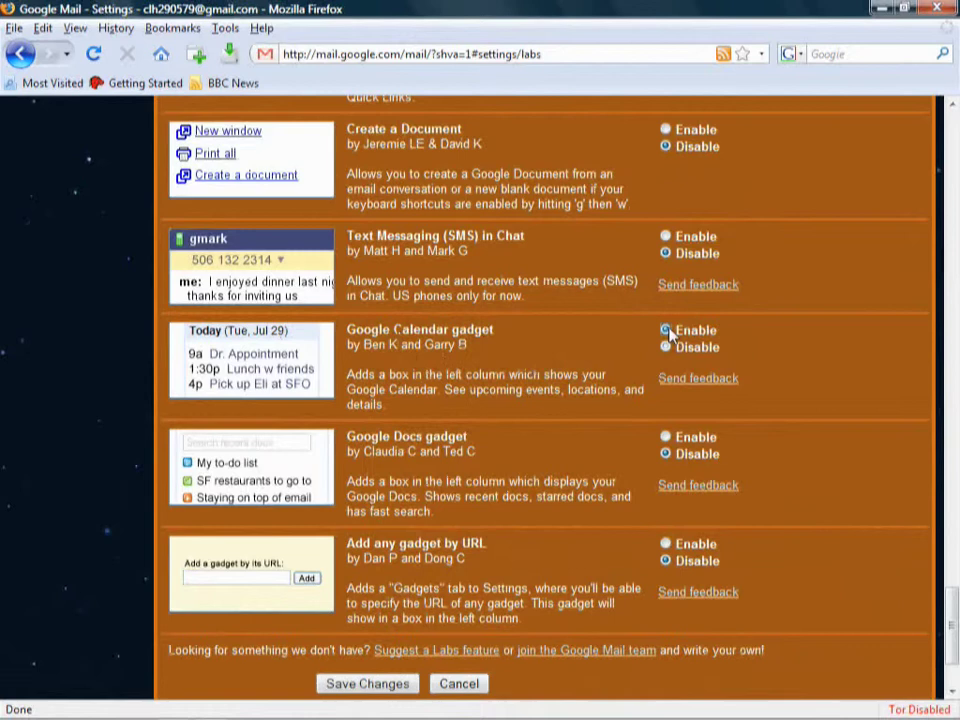
click(364, 689)
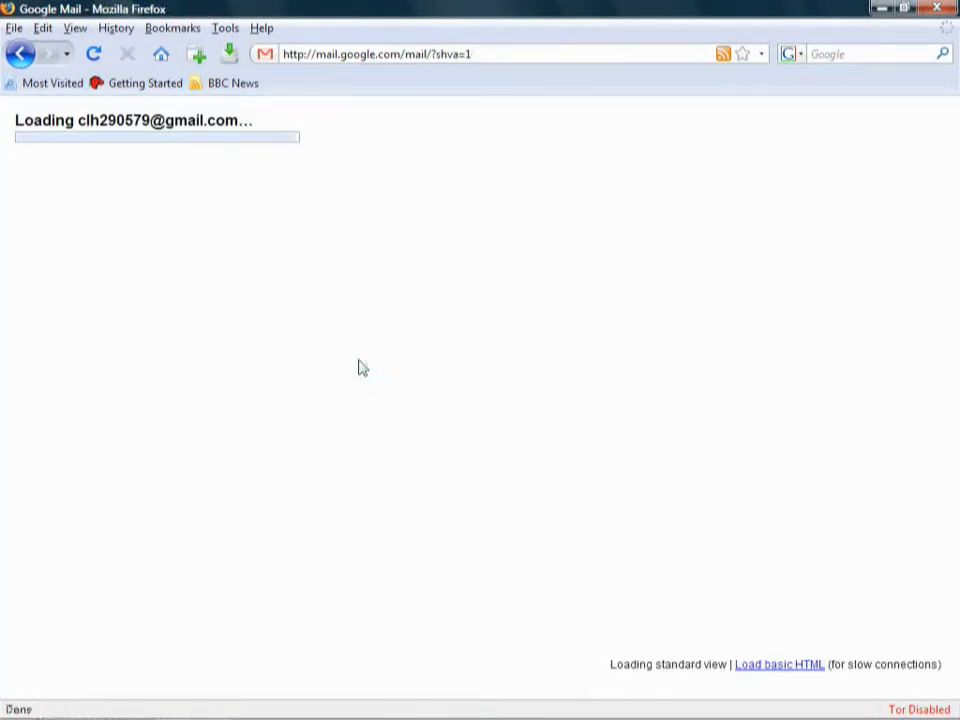
- Find the Google Calendar gadget in the left sidebar and open its quick-add box
scroll(135, 322, down, 1)
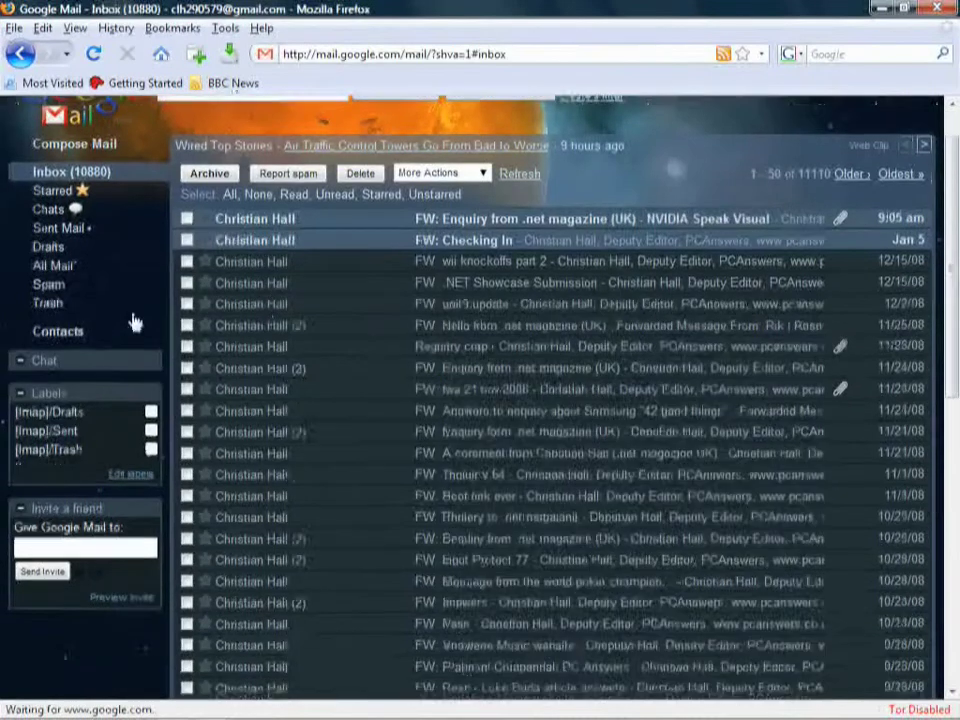
scroll(135, 322, down, 8)
scroll(135, 330, up, 4)
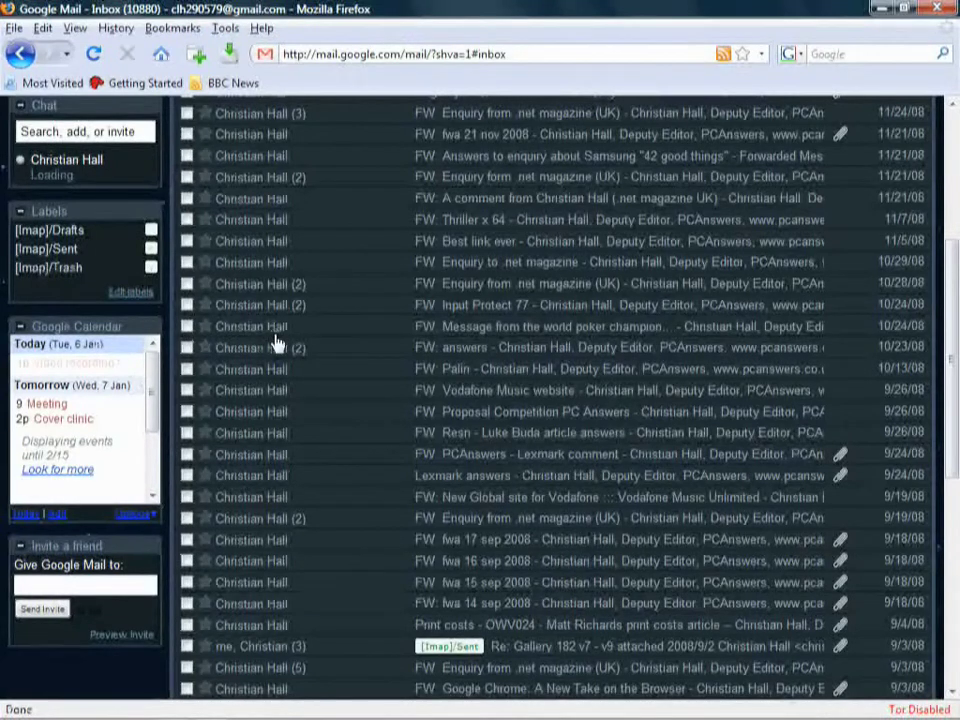
mouse_move(277, 343)
scroll(277, 343, down, 4)
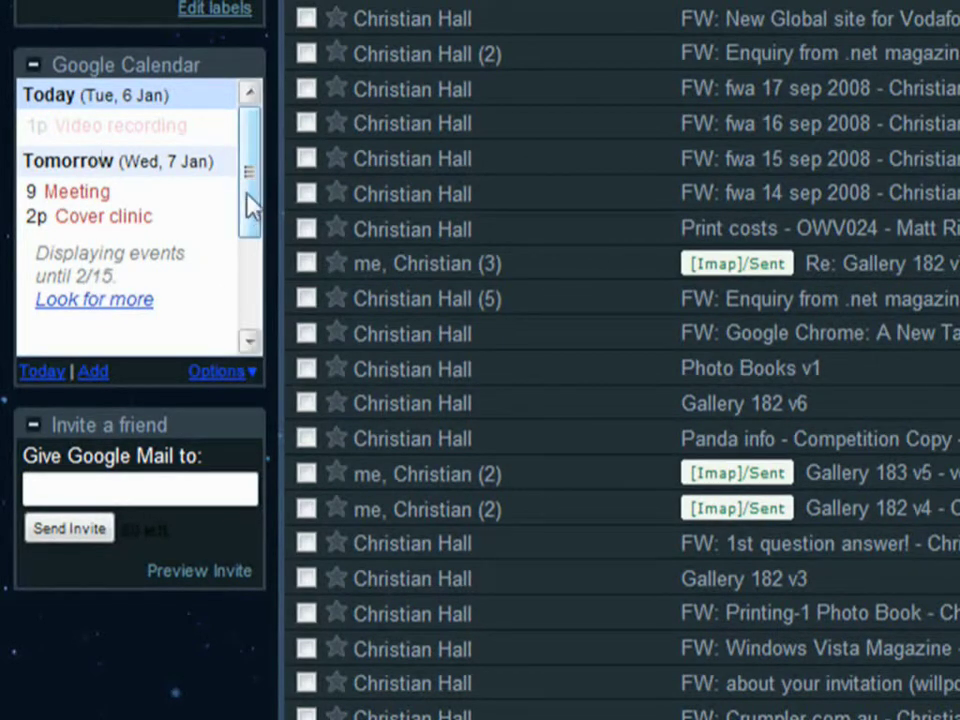
click(94, 372)
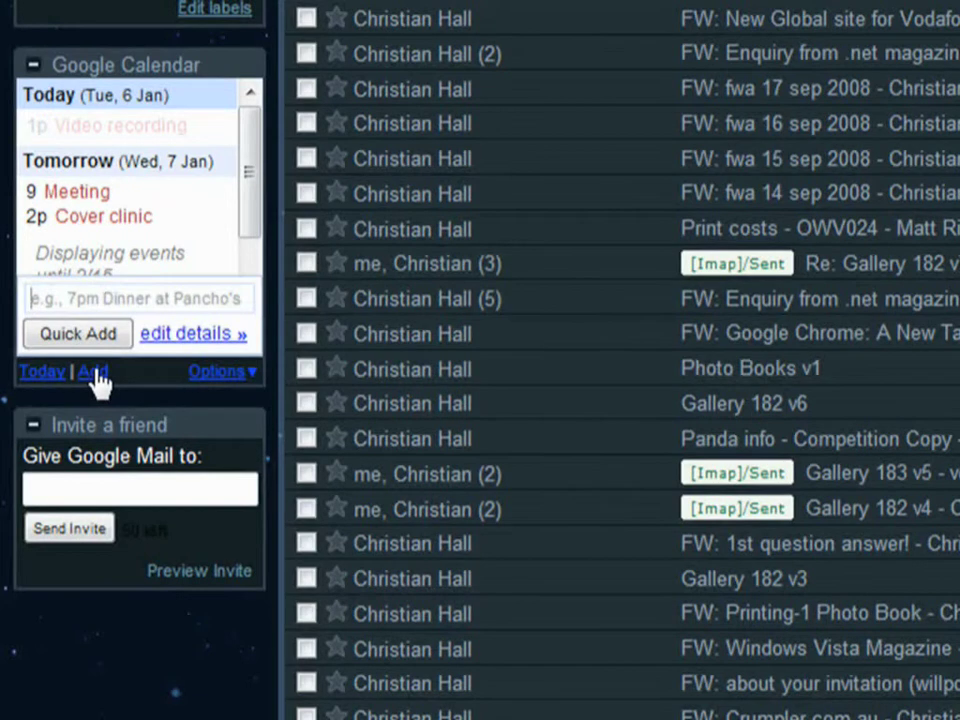
- Quick-add an '8pm Dinner @ Jamies' event for today in the calendar gadget
click(117, 298)
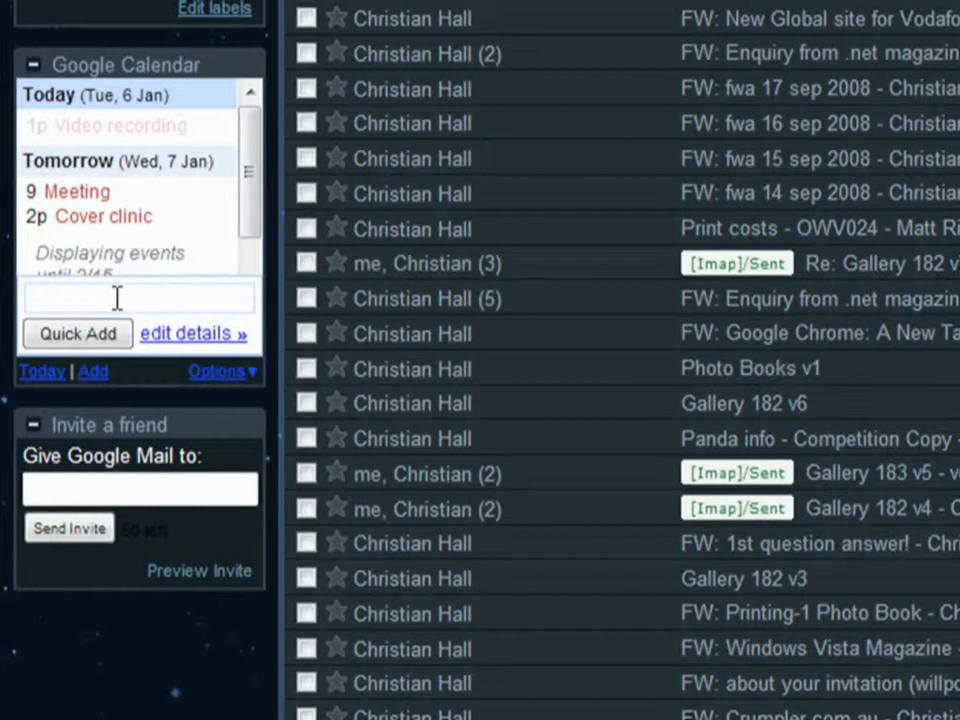
text(Dinner &)
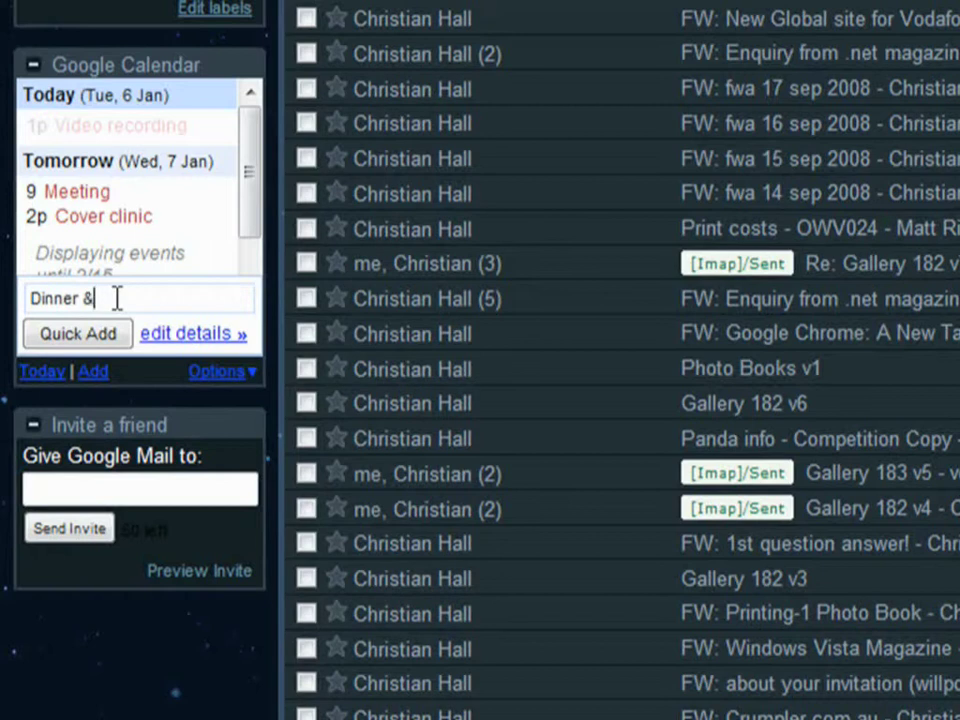
key(BackSpace)
key(BackSpace)
text(@ Jamies)
key(Home)
text(8pm)
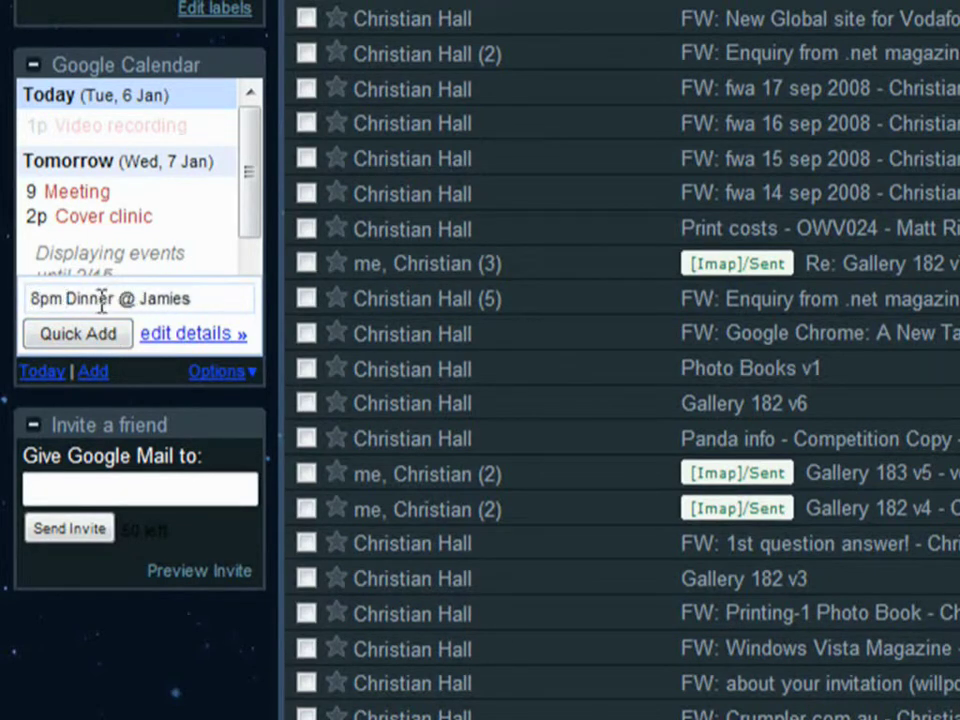
click(104, 337)
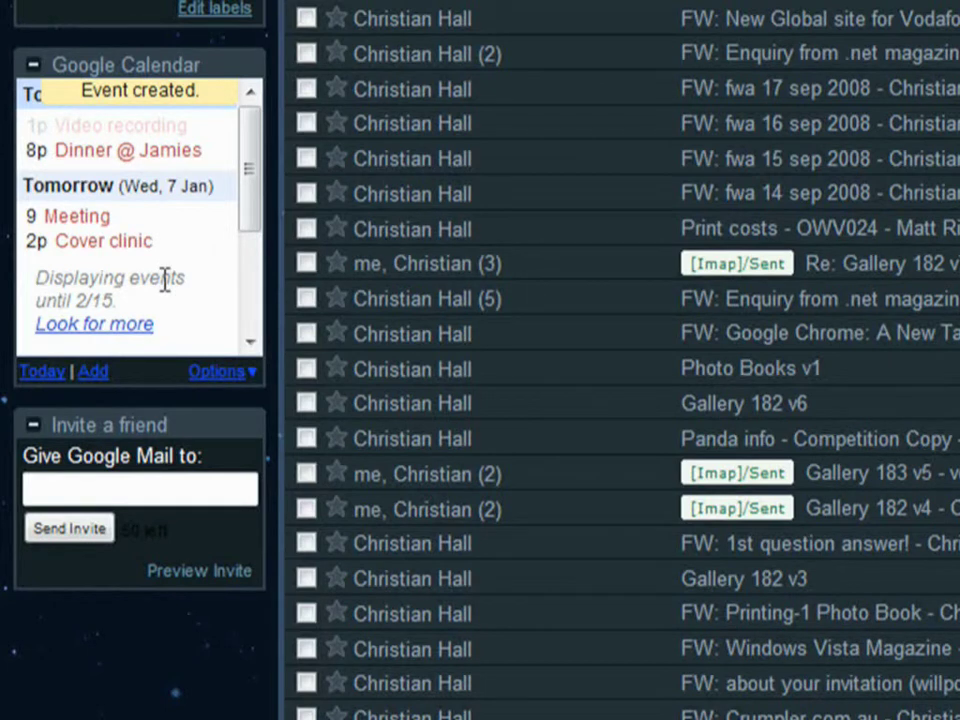
click(93, 371)
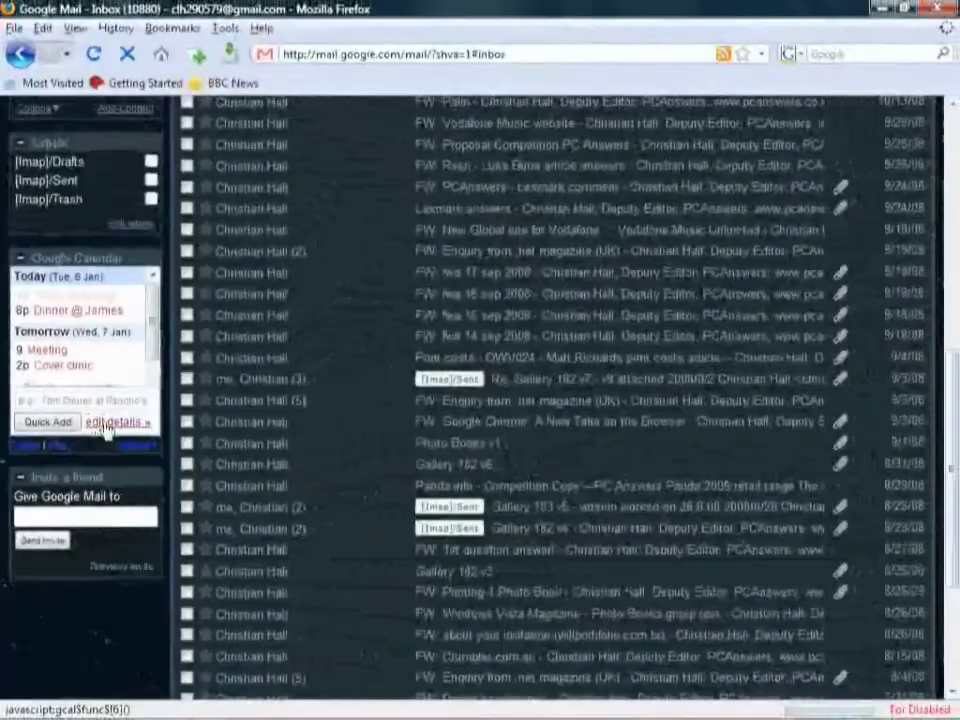
- Open the gadget's full New Event details page, then close it to return to Gmail
click(166, 365)
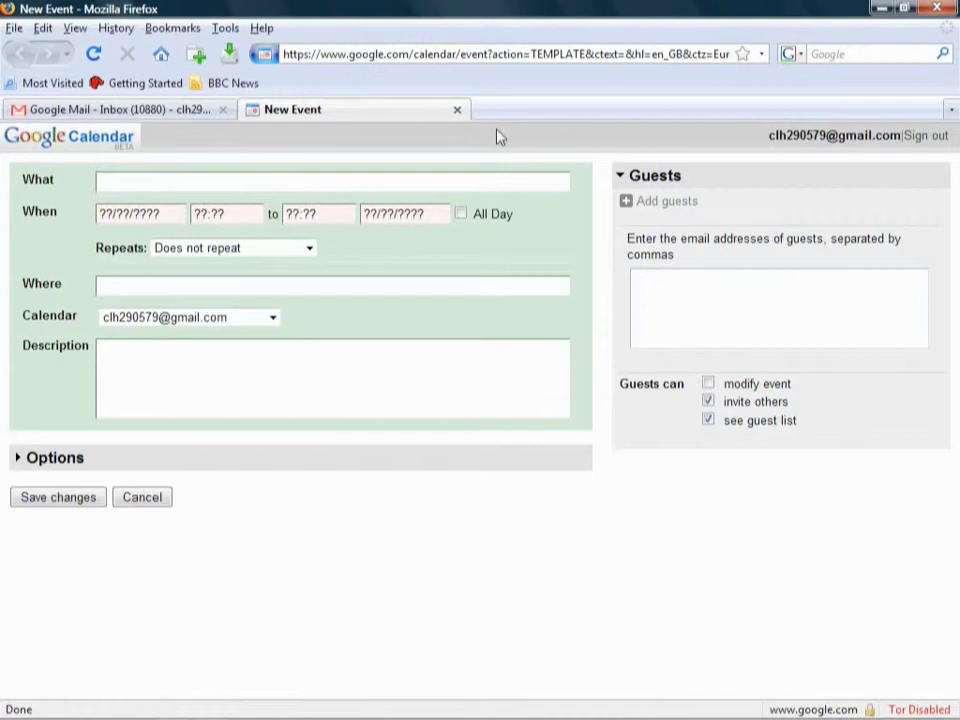
click(458, 110)
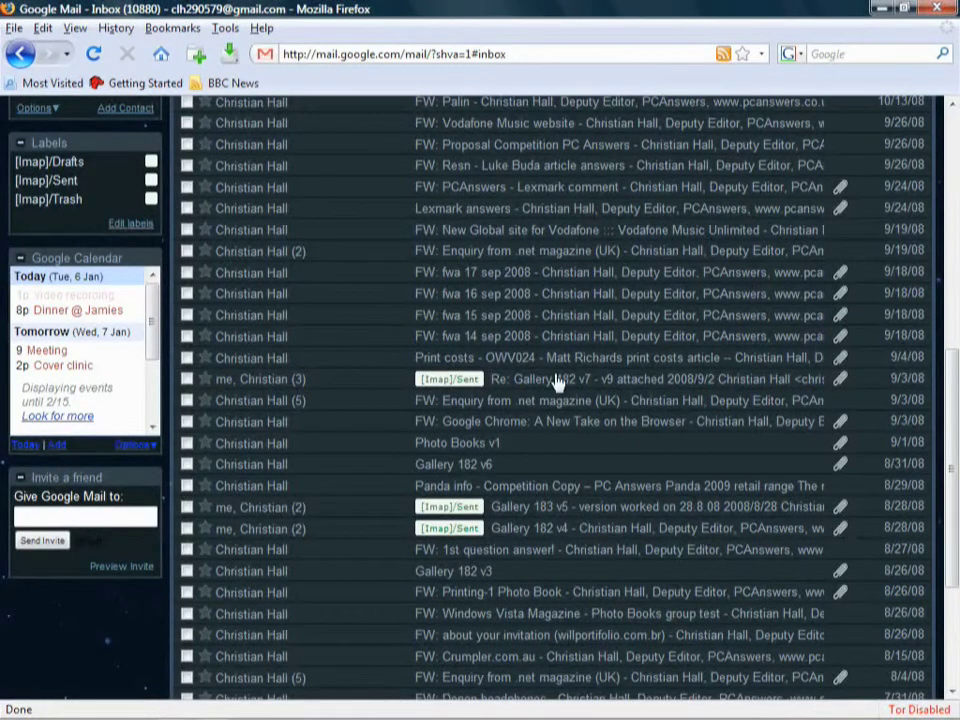
- Enable and save the Google Docs gadget in Labs, then open PCA191.ht_4_Print Costs.v1oh from it
scroll(558, 381, up, 10)
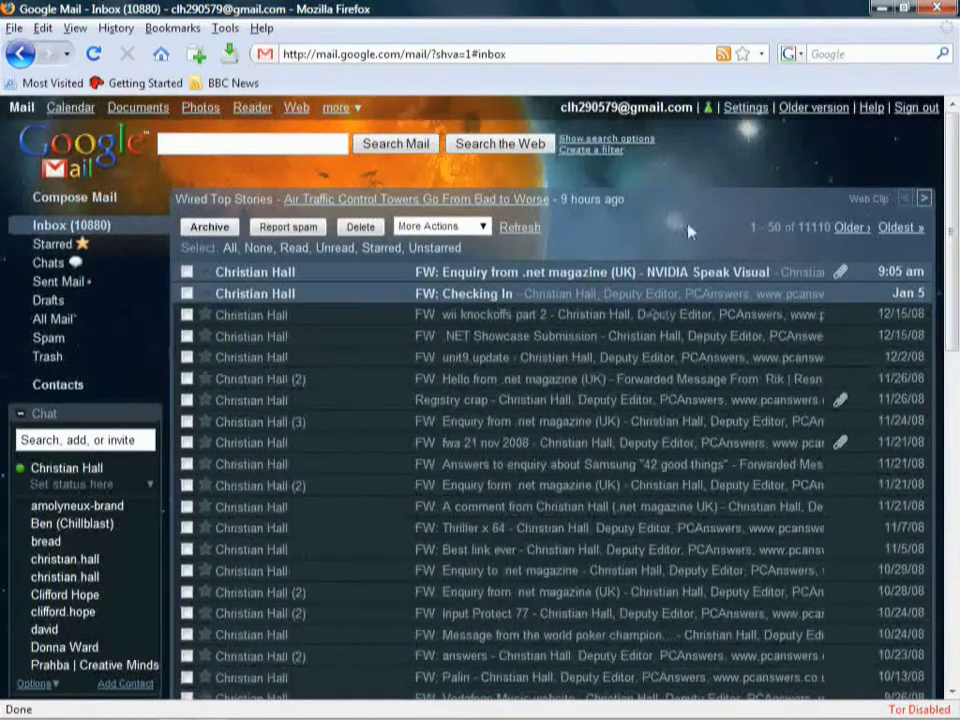
click(709, 115)
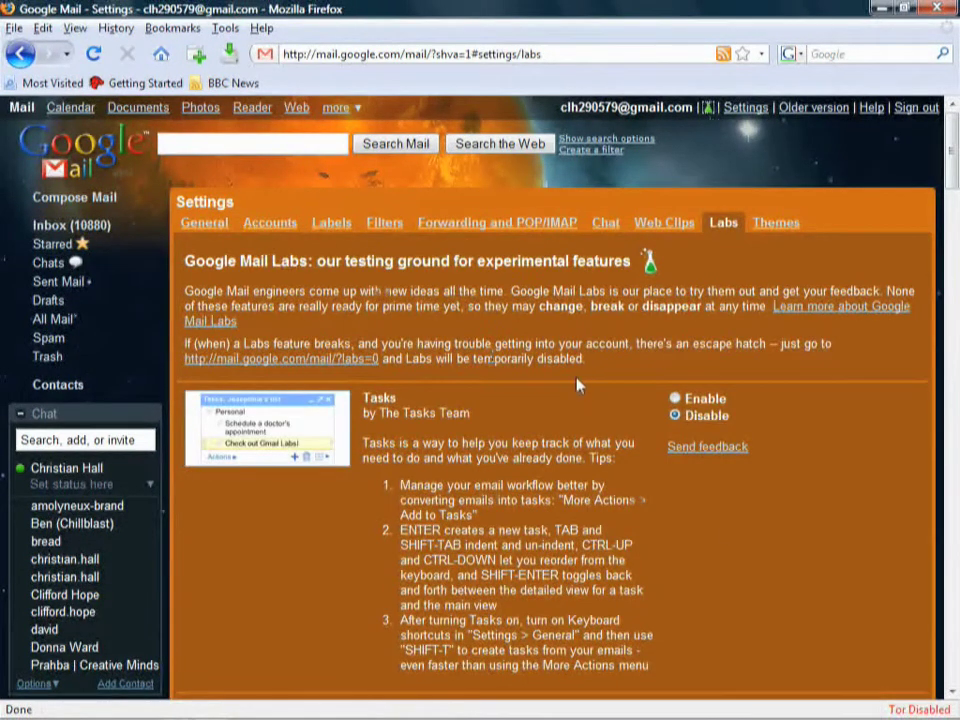
scroll(588, 385, down, 10)
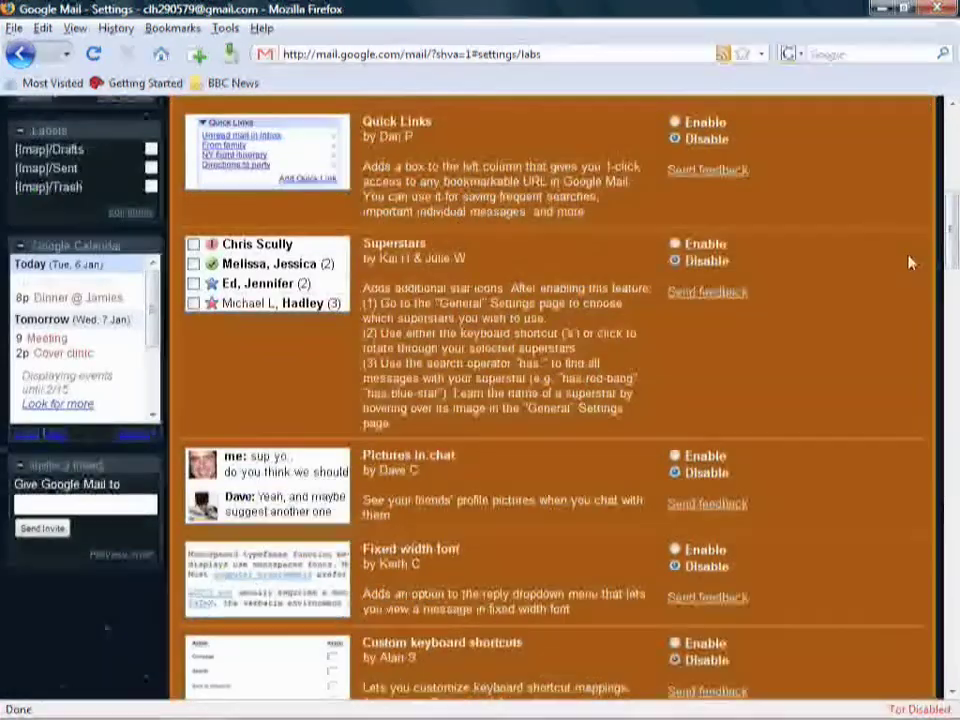
drag(952, 220, 955, 637)
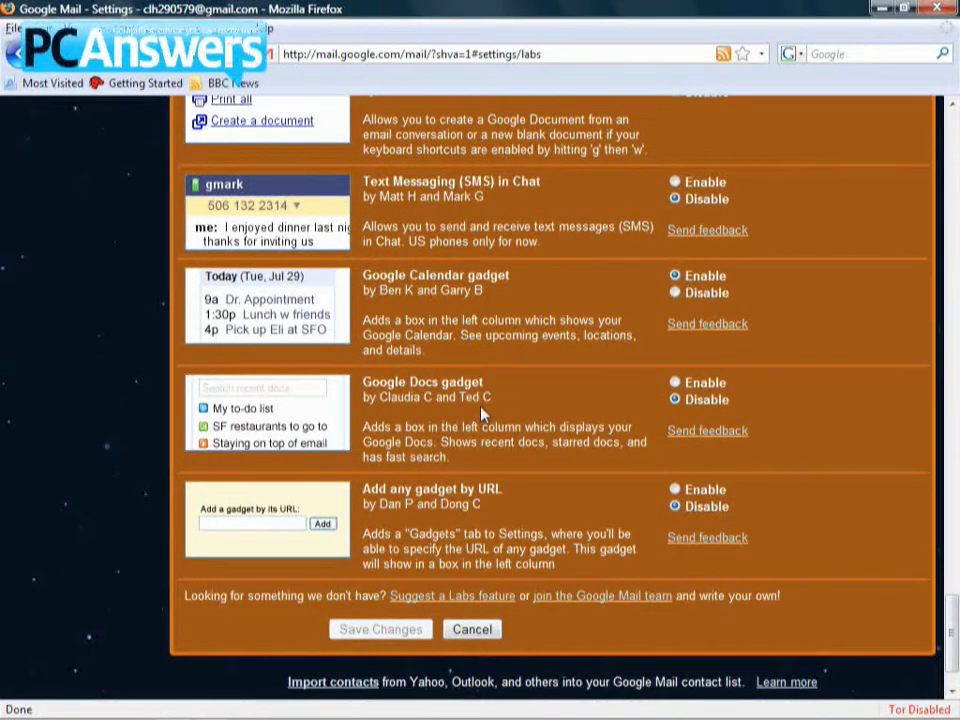
click(676, 383)
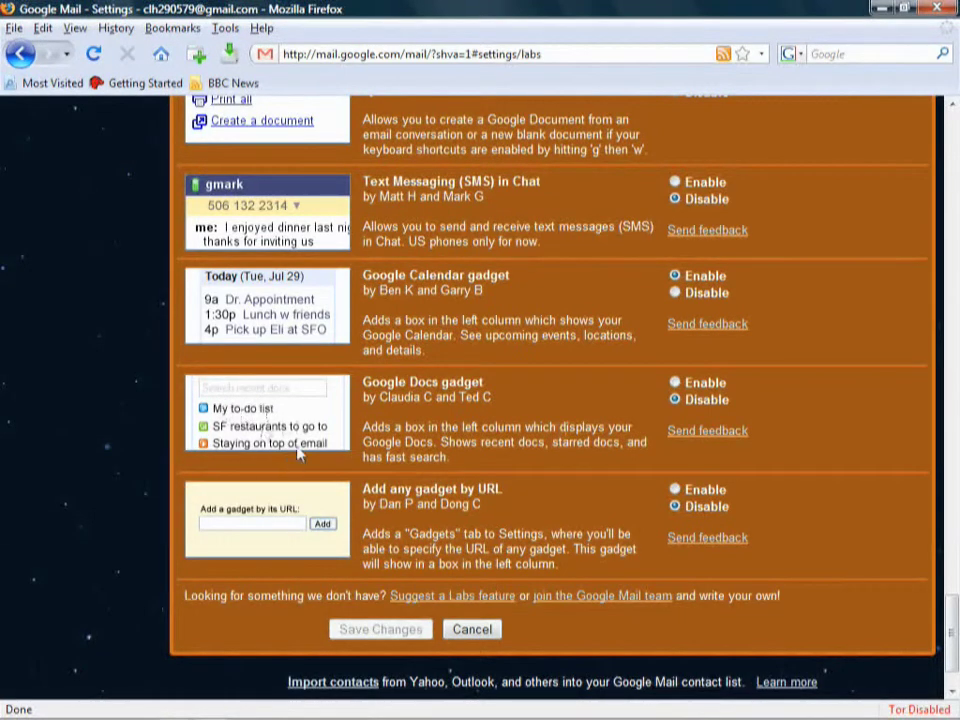
click(676, 383)
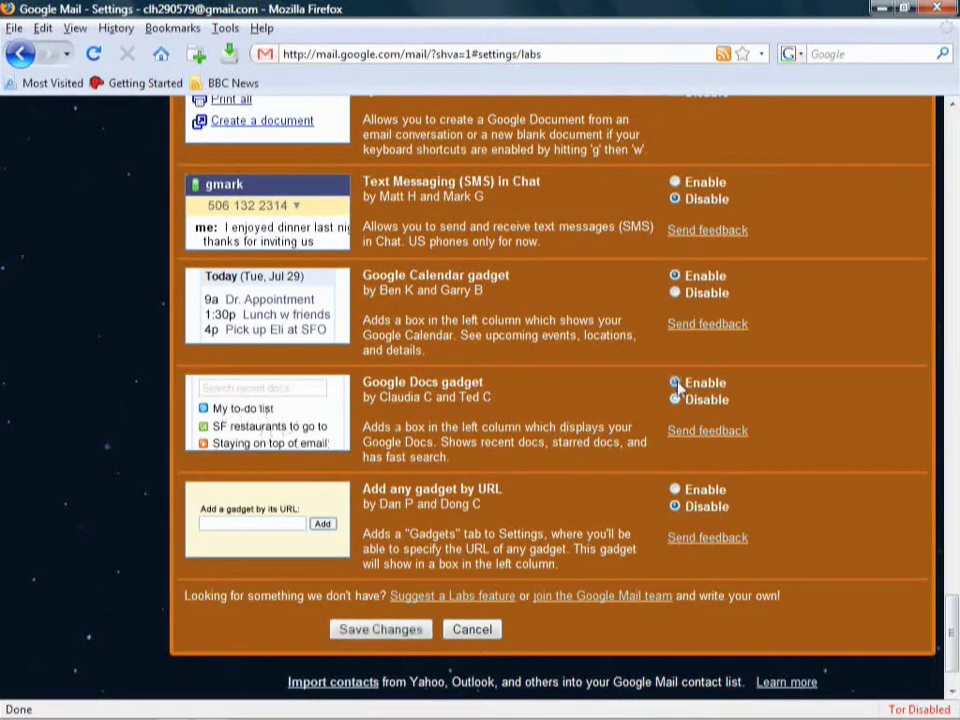
click(400, 632)
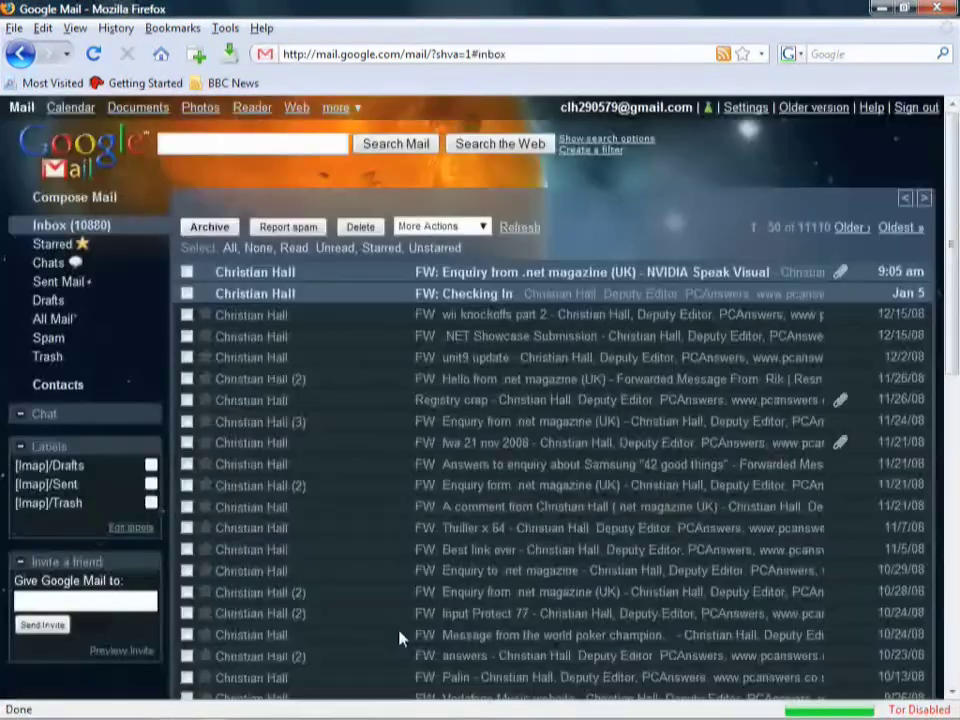
scroll(105, 442, down, 7)
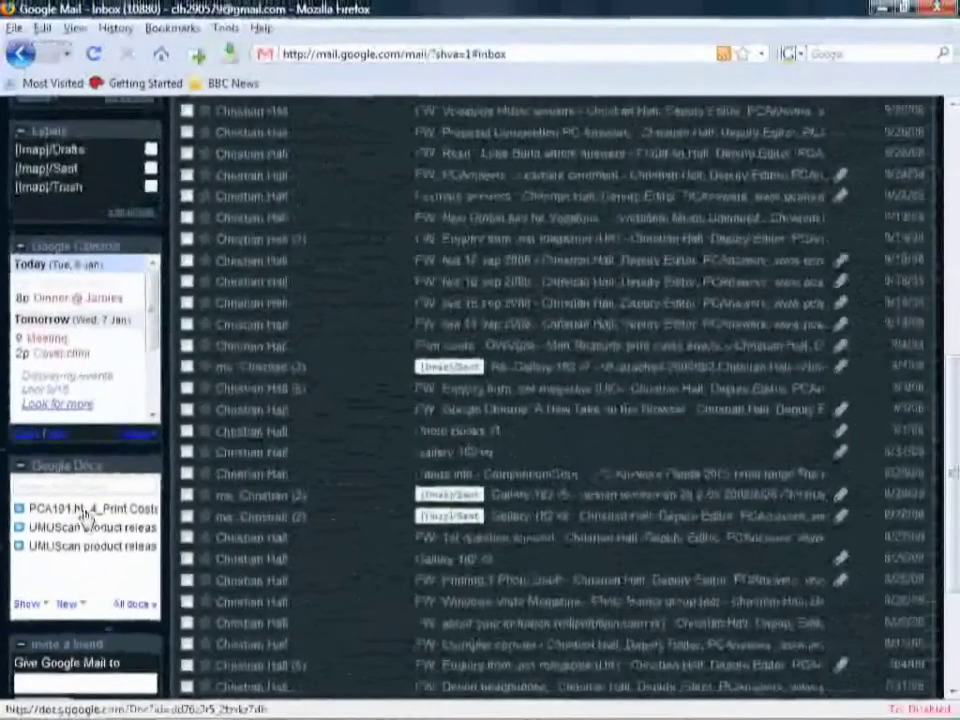
click(84, 512)
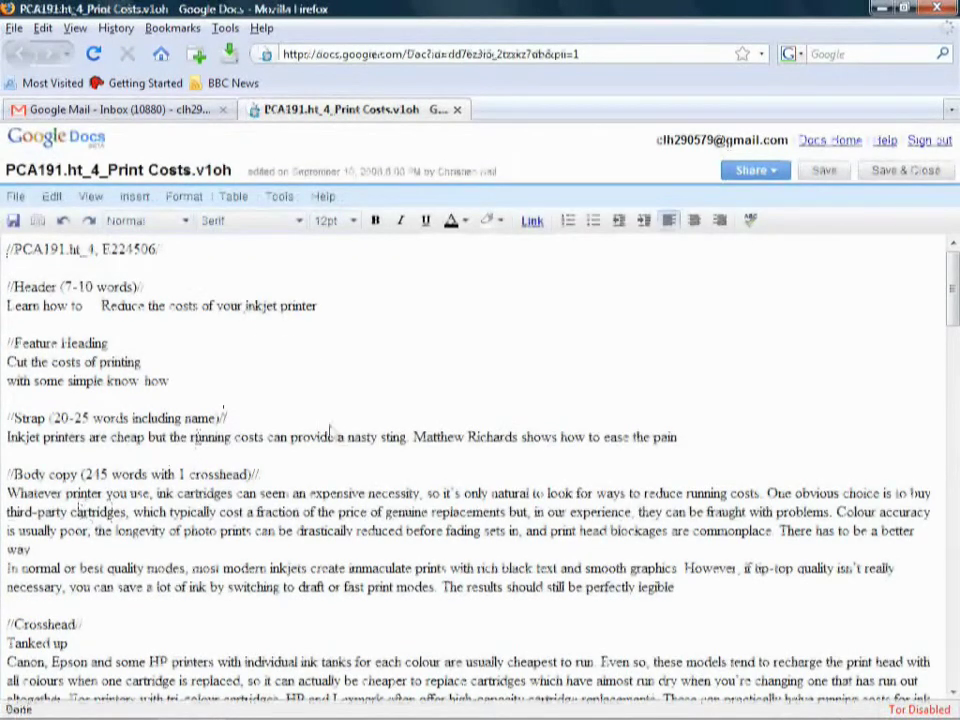
- Skim the PCA191 print costs document, then close its tab
scroll(330, 420, down, 5)
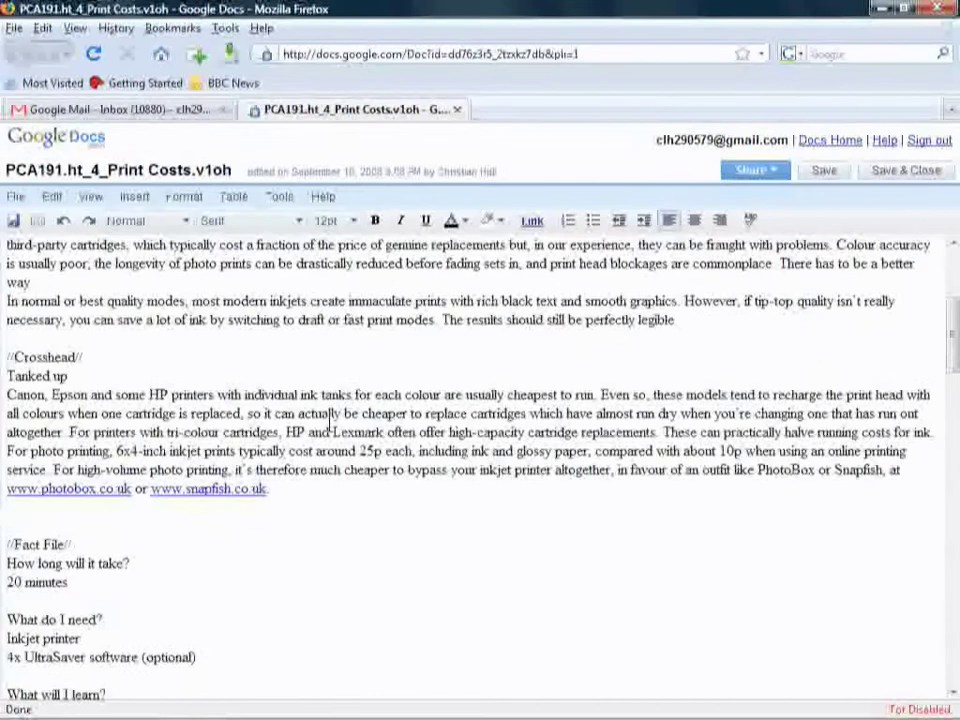
scroll(330, 420, up, 6)
click(457, 109)
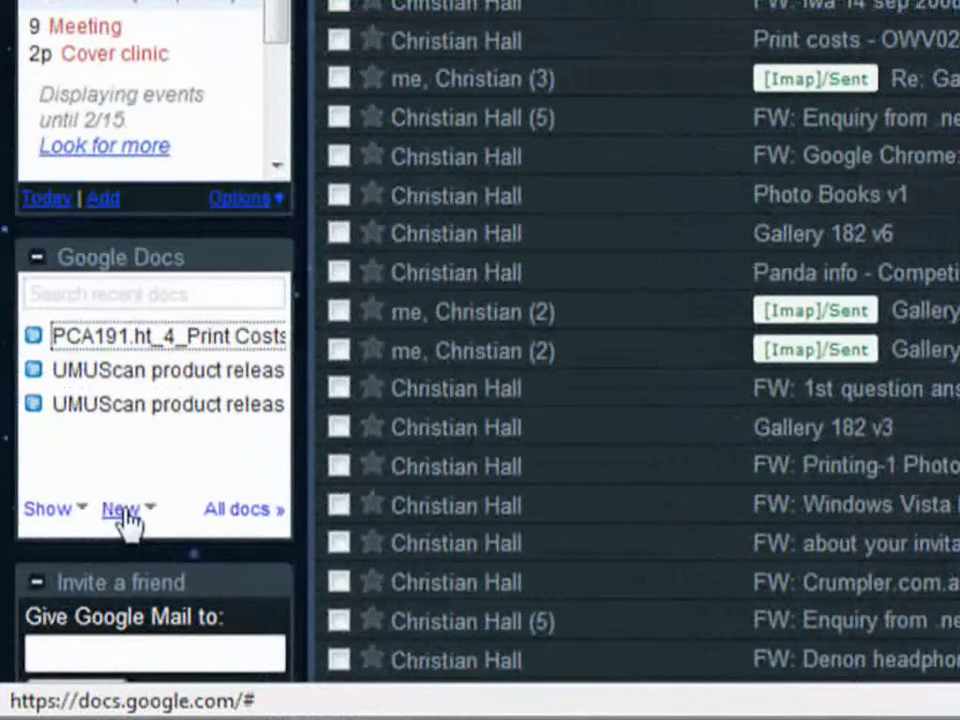
- Create a new Spreadsheet from the Google Docs gadget's New menu
click(122, 512)
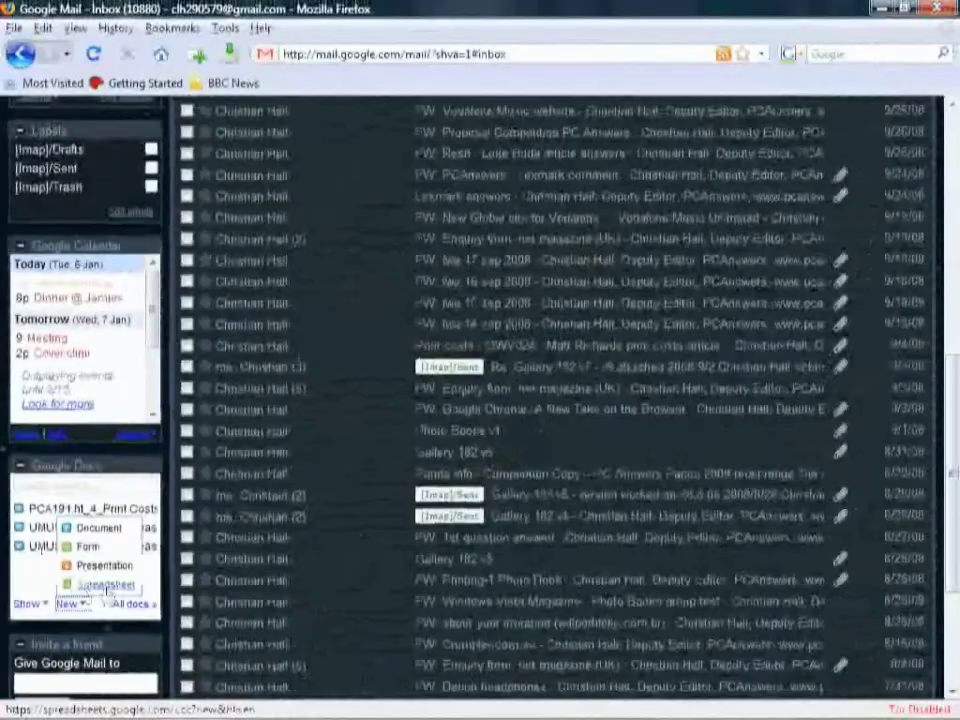
click(105, 585)
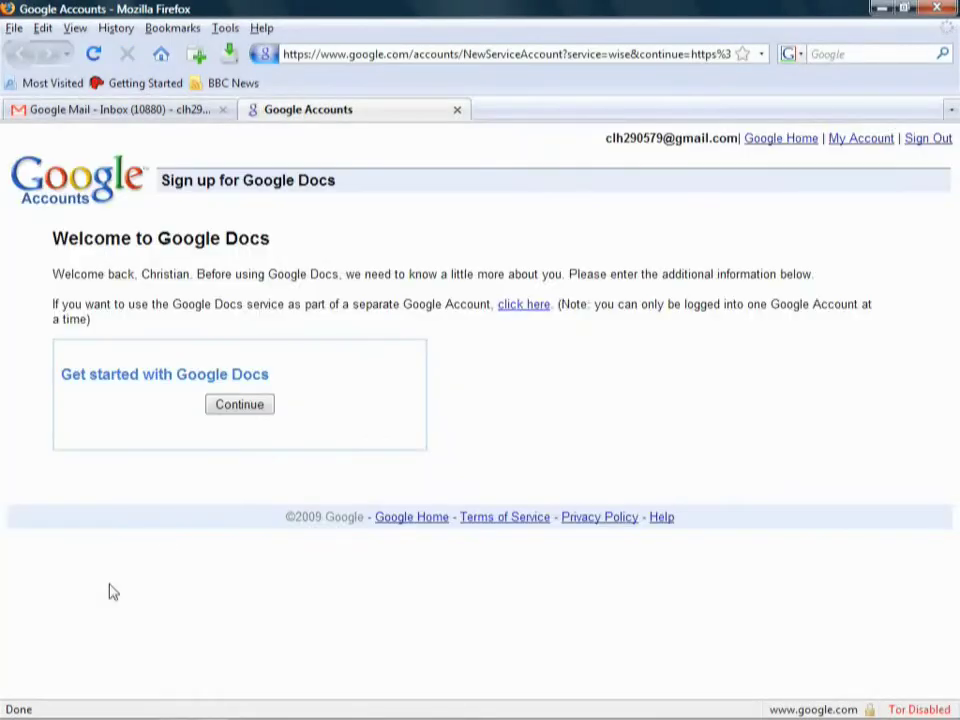
- Get past the welcome page and save the new spreadsheet as 'PCAnswers video times'
click(239, 412)
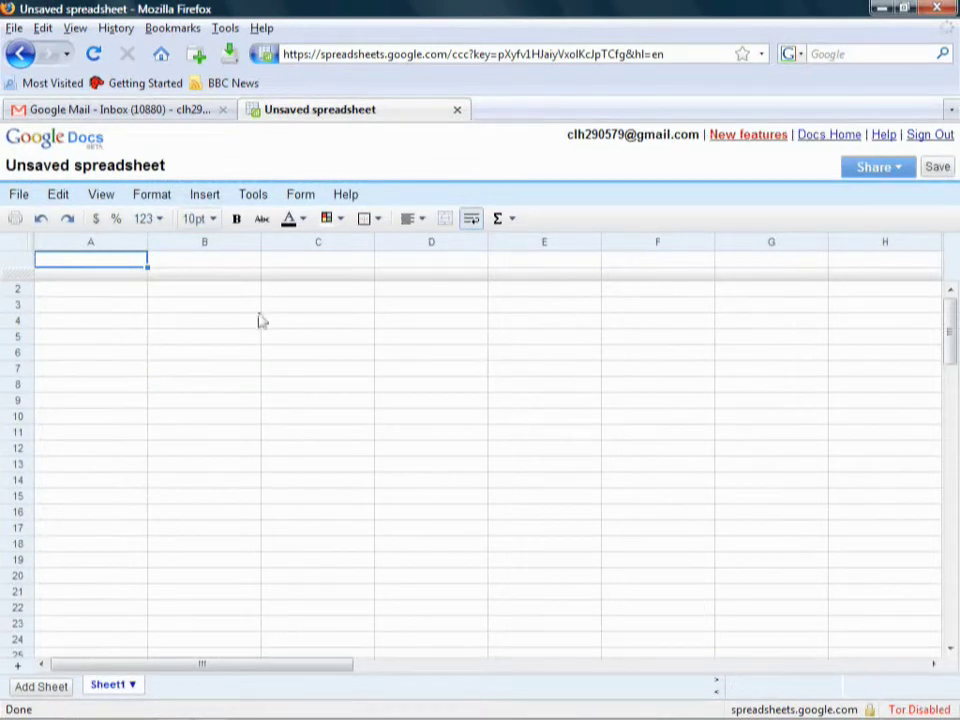
key(ctrl+s)
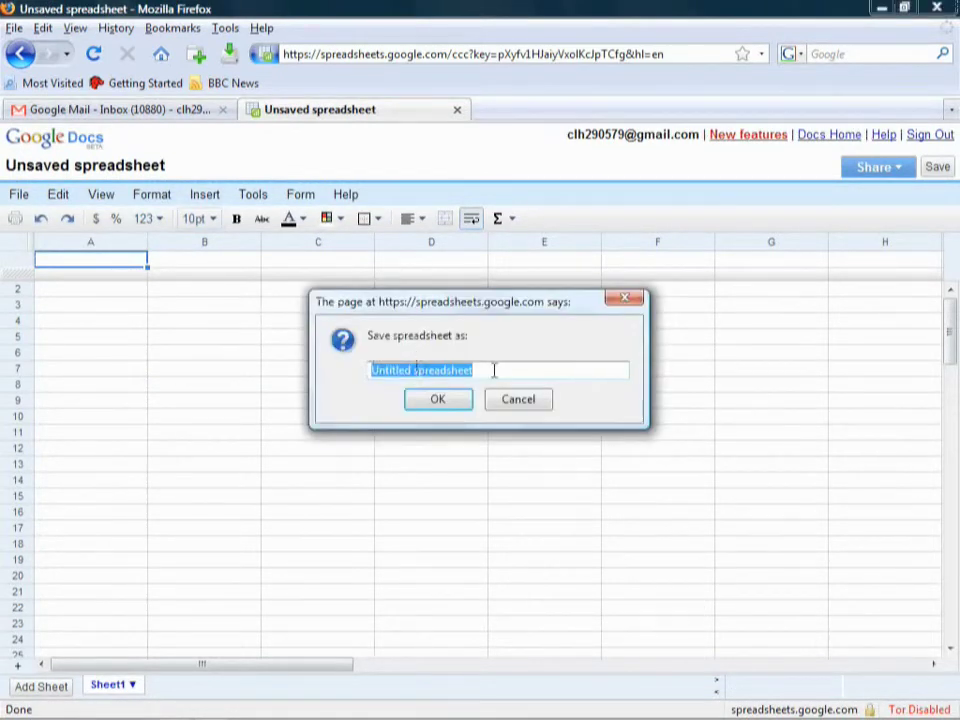
text(PC)
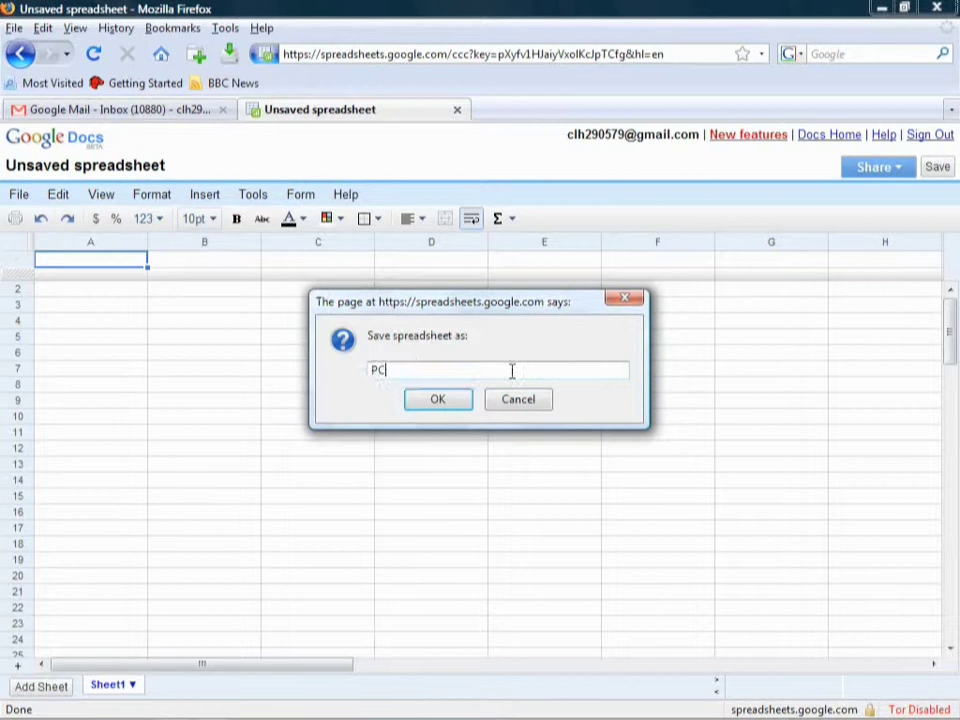
text(Answers video t)
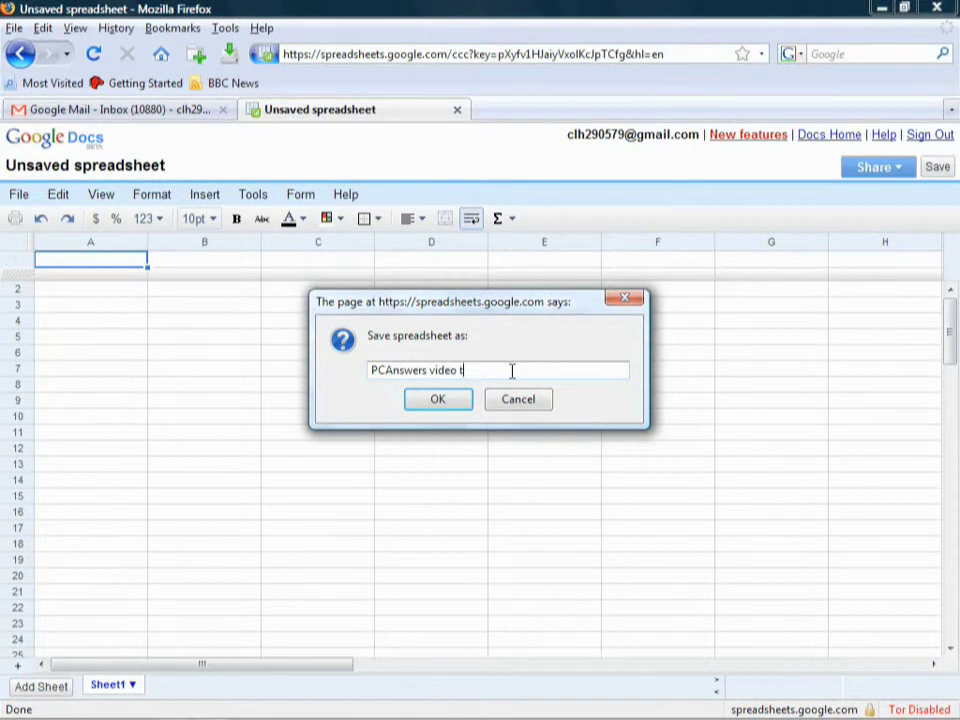
text(imes)
click(440, 400)
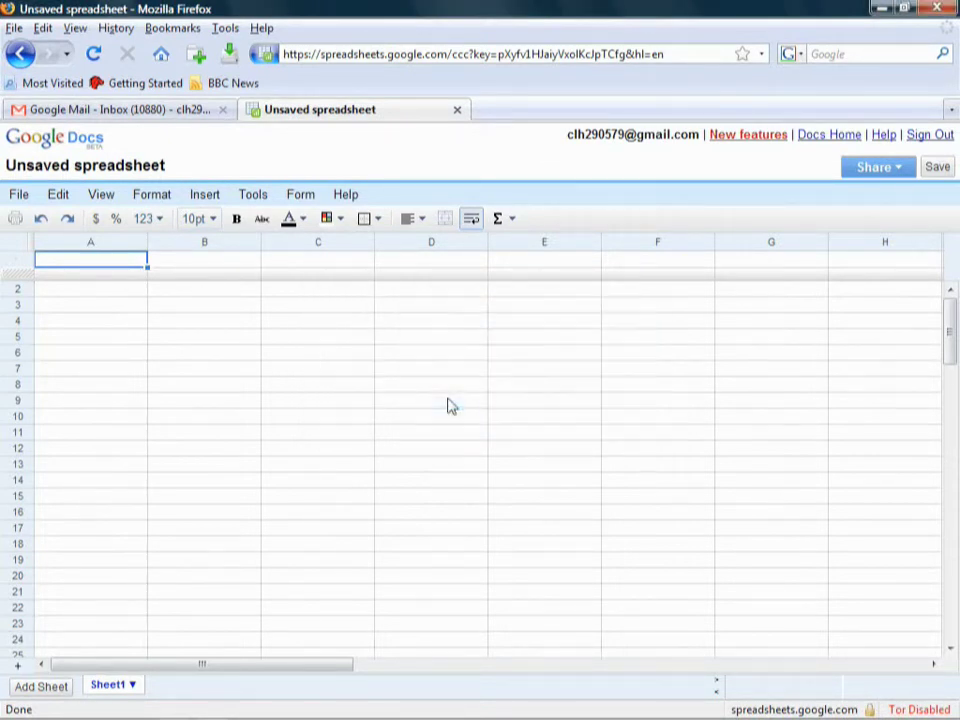
double_click(117, 259)
- Enter the column headers NAME, DATE and TIME in A1:C1
text(NA)
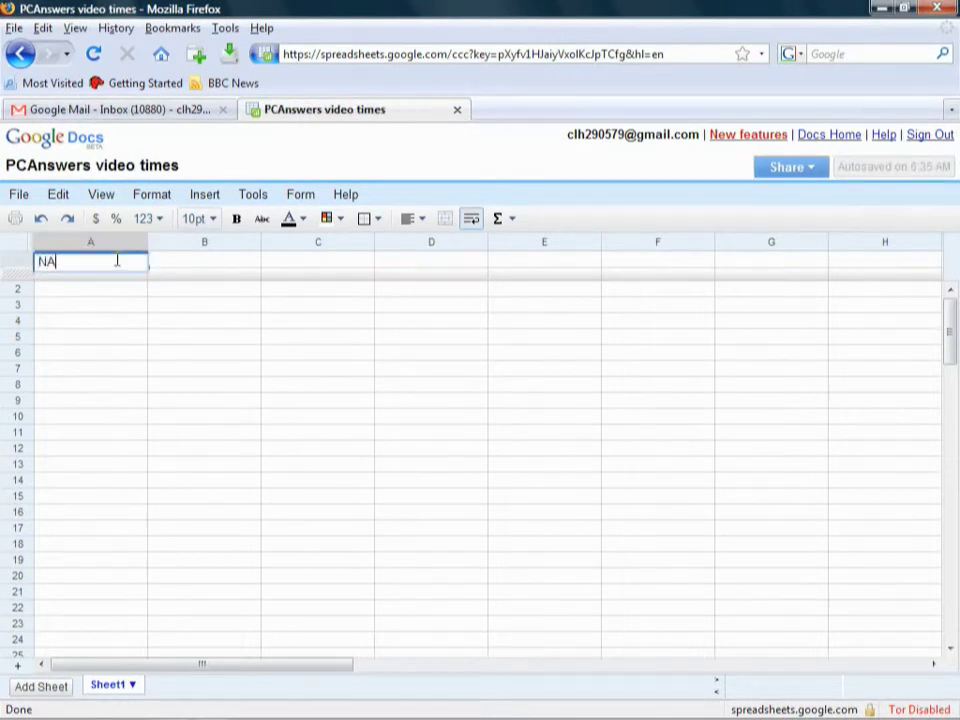
text(ME)
click(224, 260)
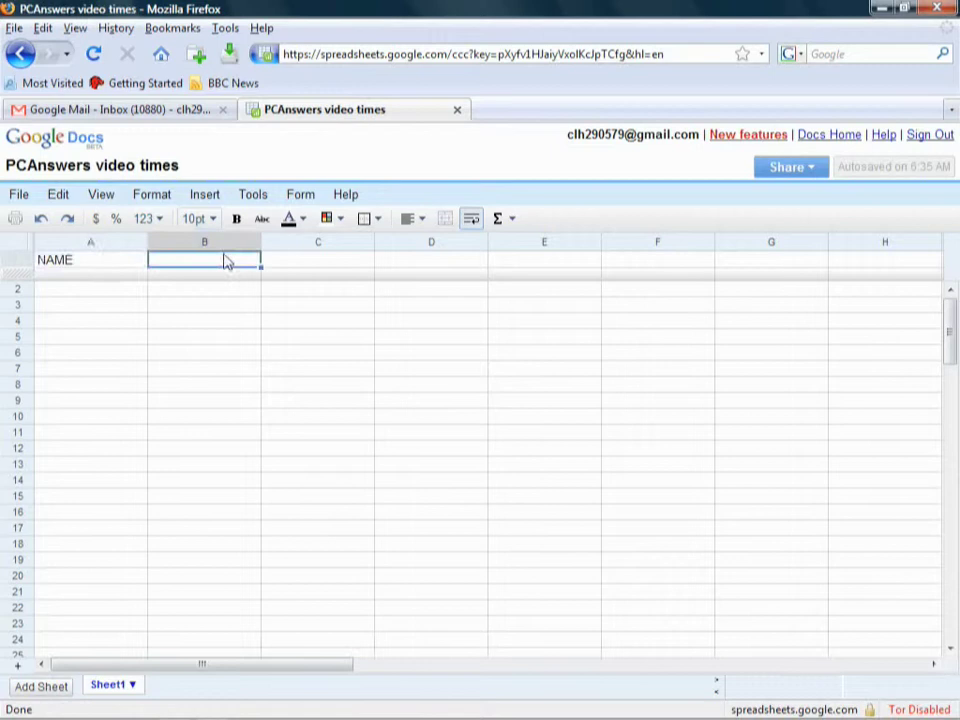
text(DATE)
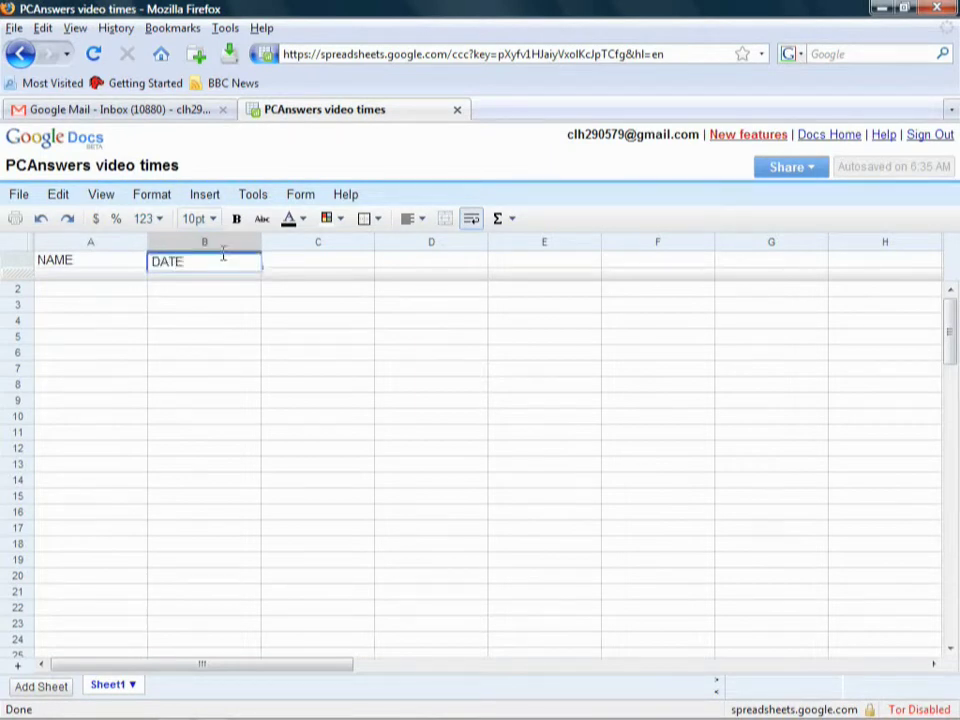
click(285, 266)
text(TIM)
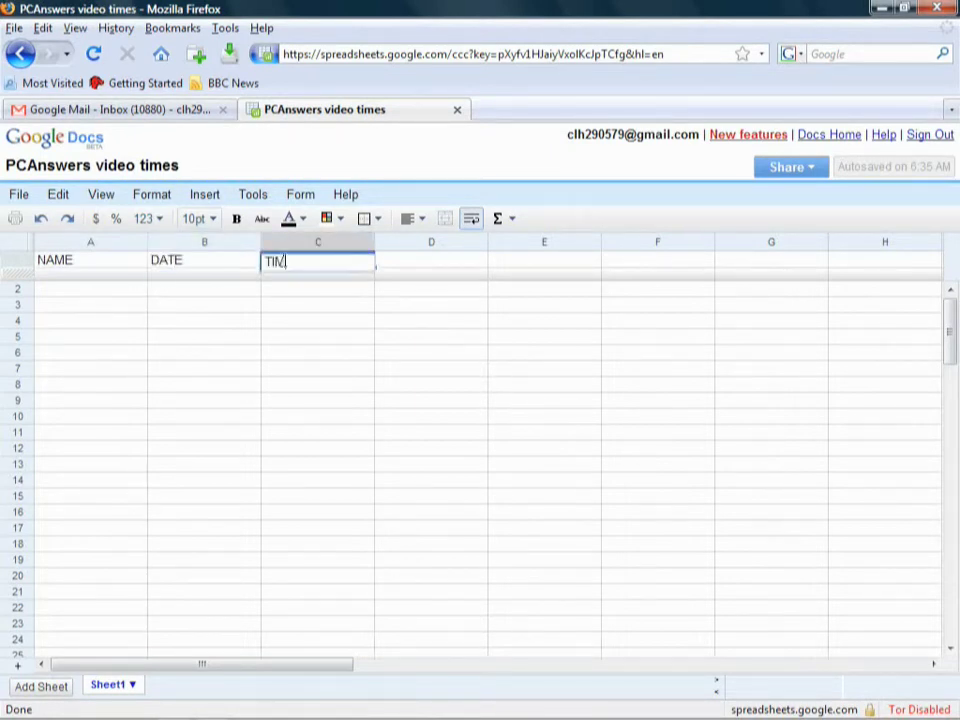
text(E)
click(104, 297)
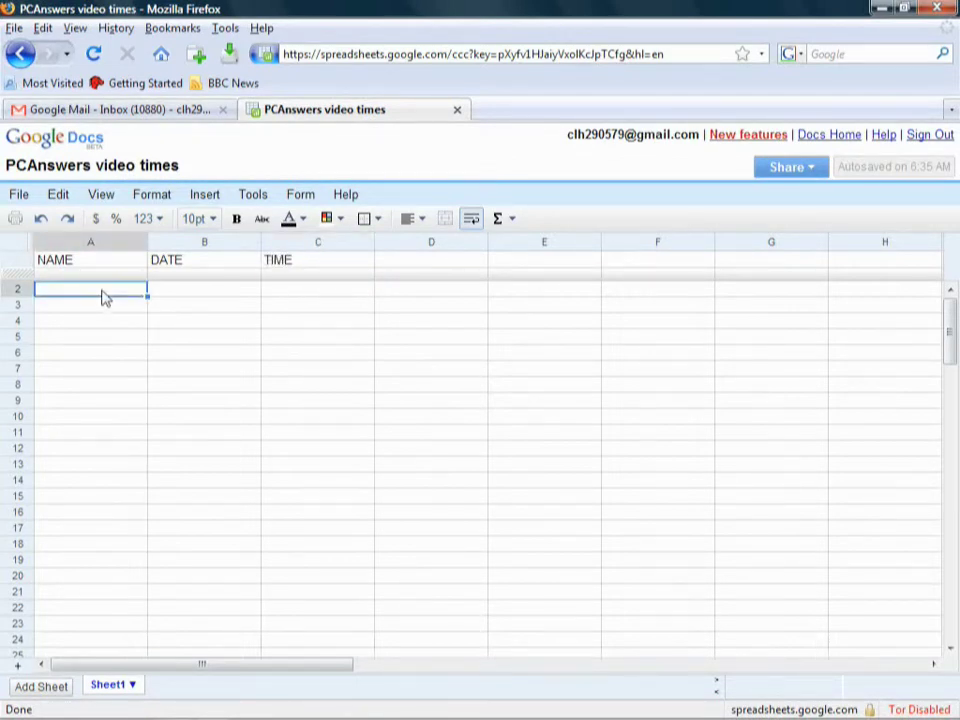
- List the four staff members' names down cells A2 to A5
text(Christian)
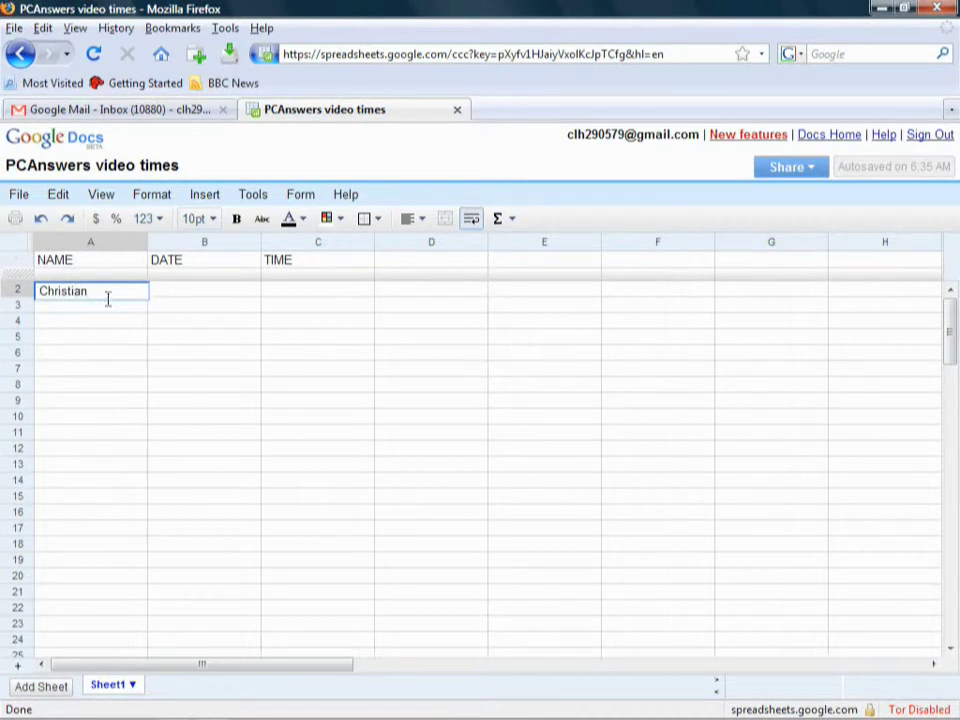
click(113, 308)
text(Scott)
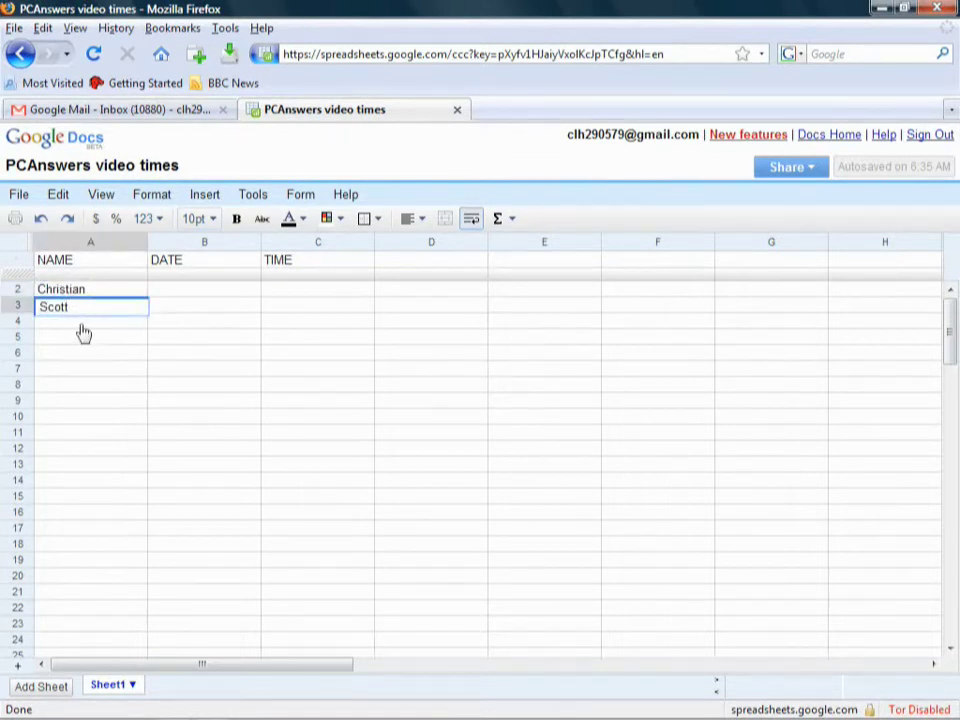
click(81, 324)
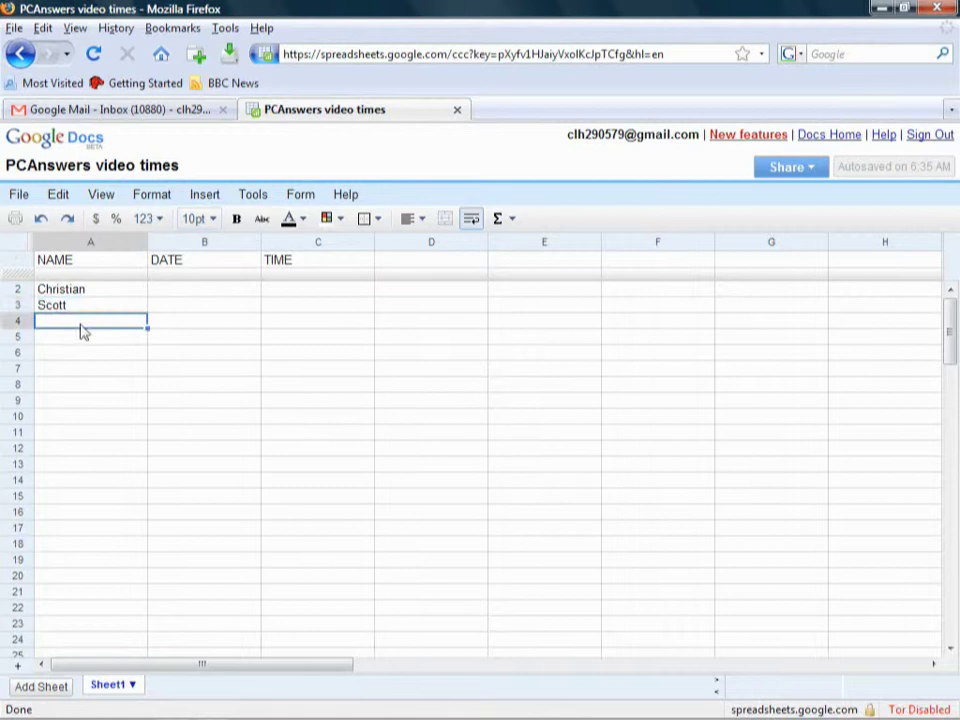
text(Tanya)
key(Return)
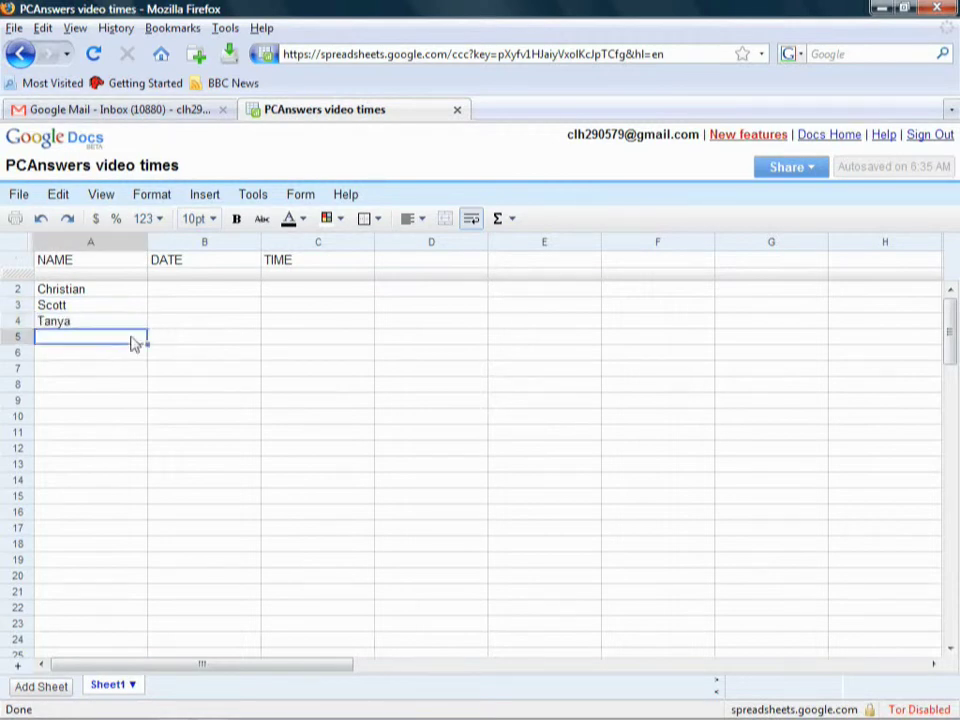
text(Nick)
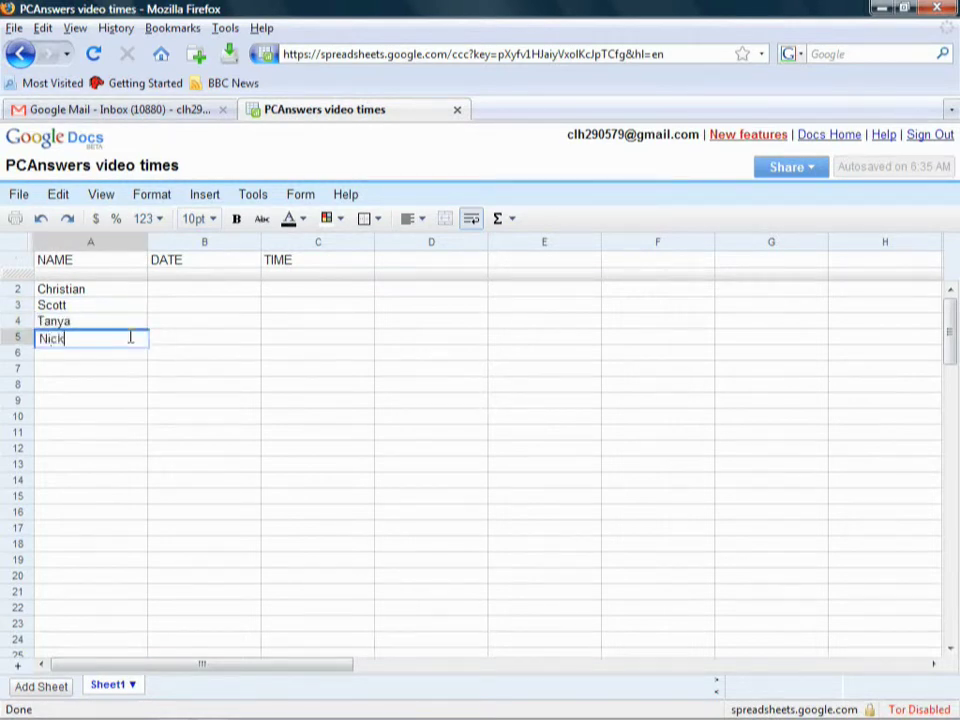
click(193, 294)
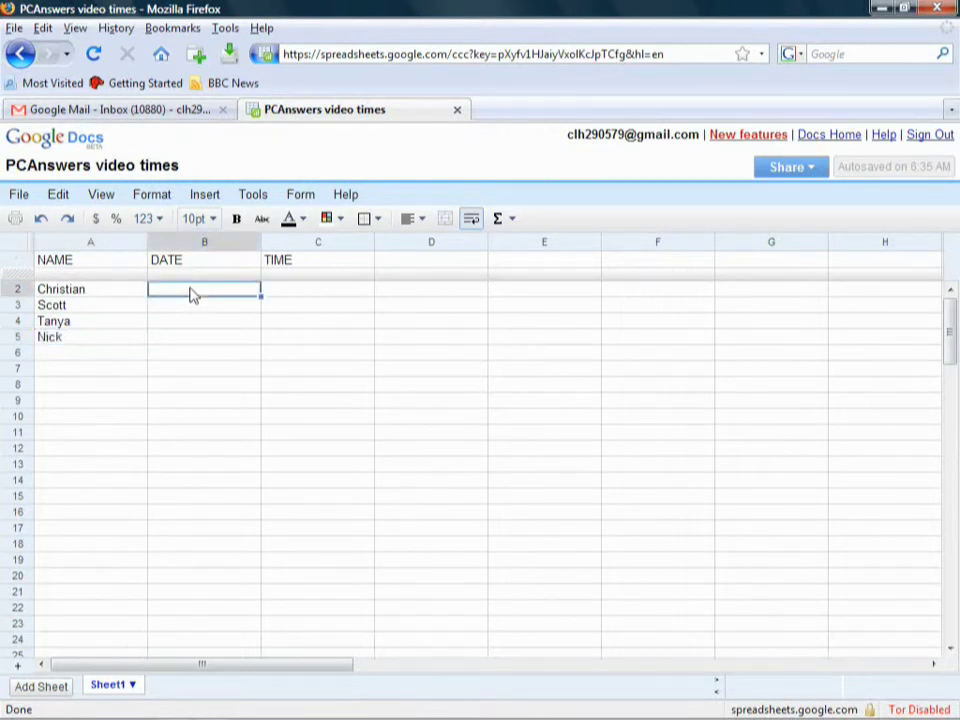
- Fill row 2 with date 6.1.09 in B2 and time 1-3pm in C2
text(6.1.09)
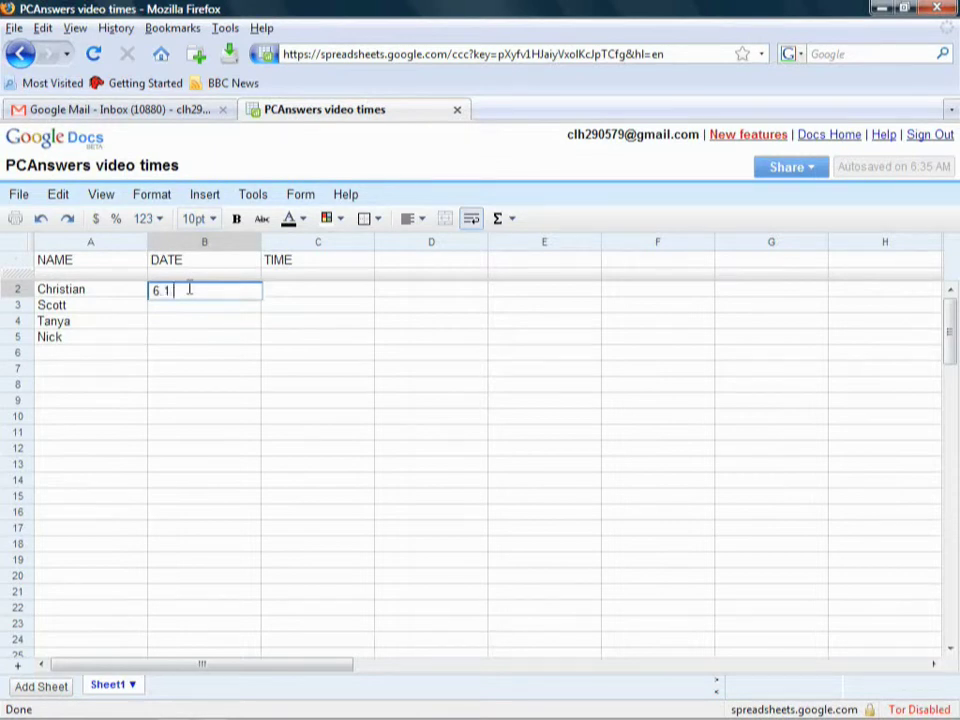
click(303, 293)
text(1-3pm)
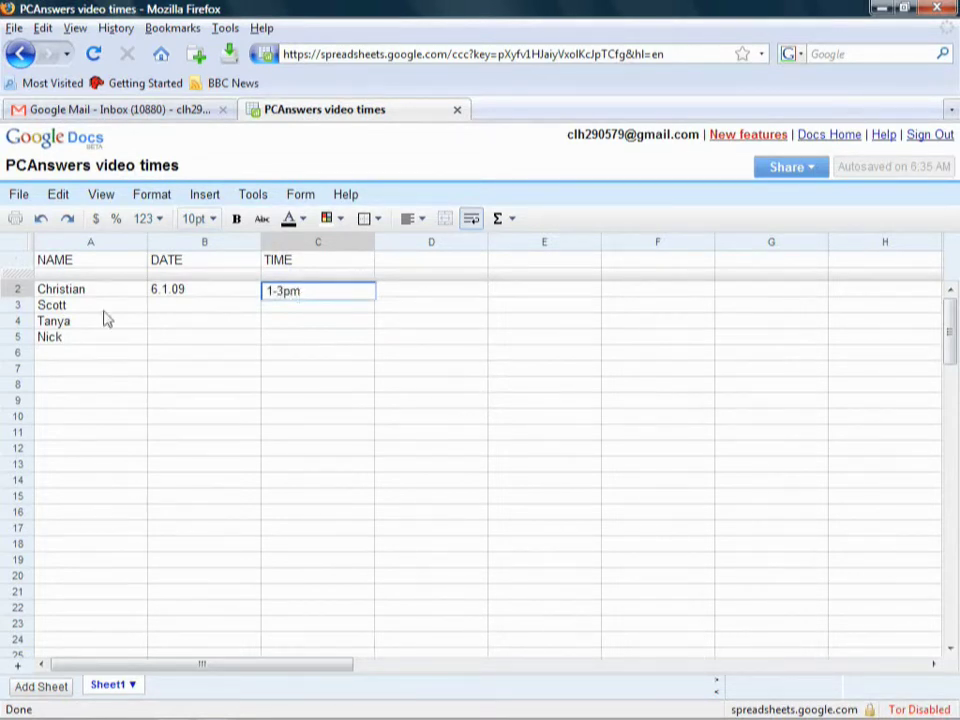
click(105, 310)
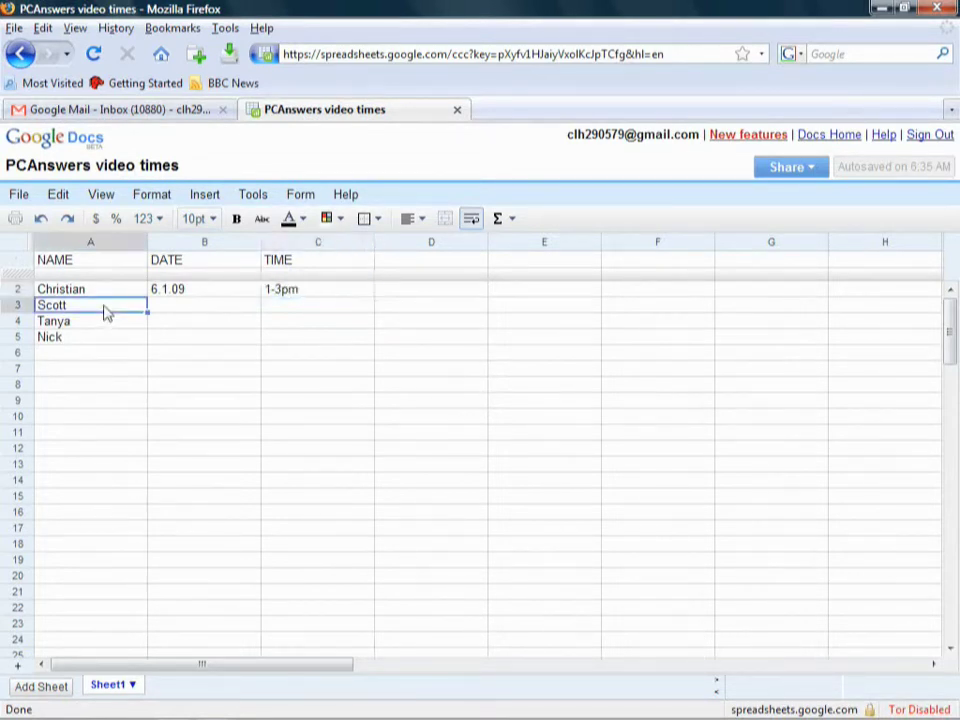
- Check the Share options without choosing one, then close the PCAnswers video times spreadsheet tab
click(815, 168)
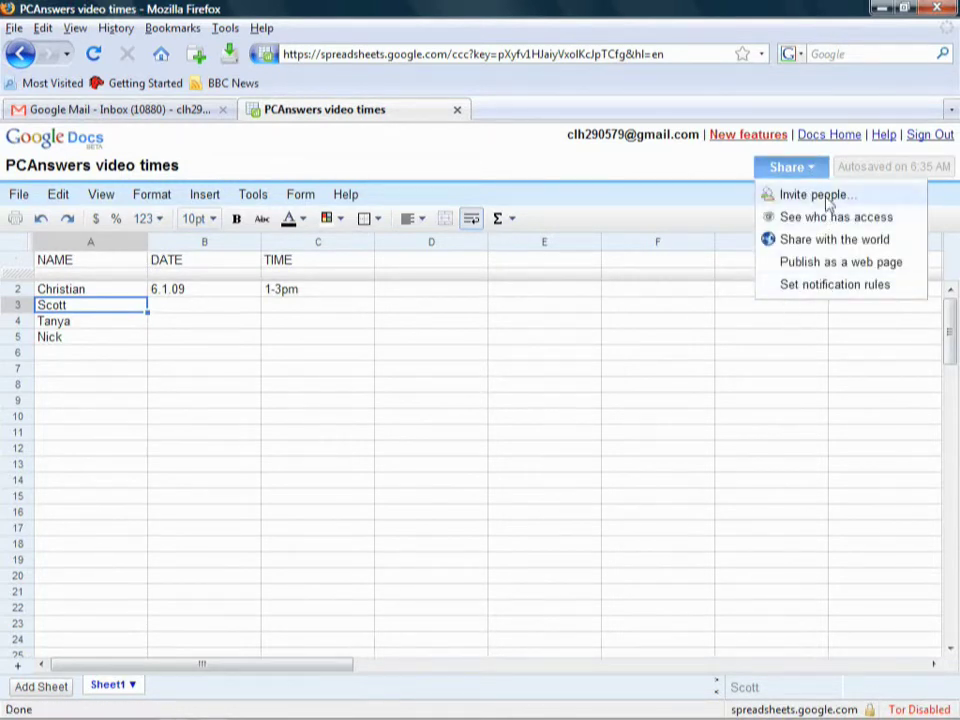
click(647, 173)
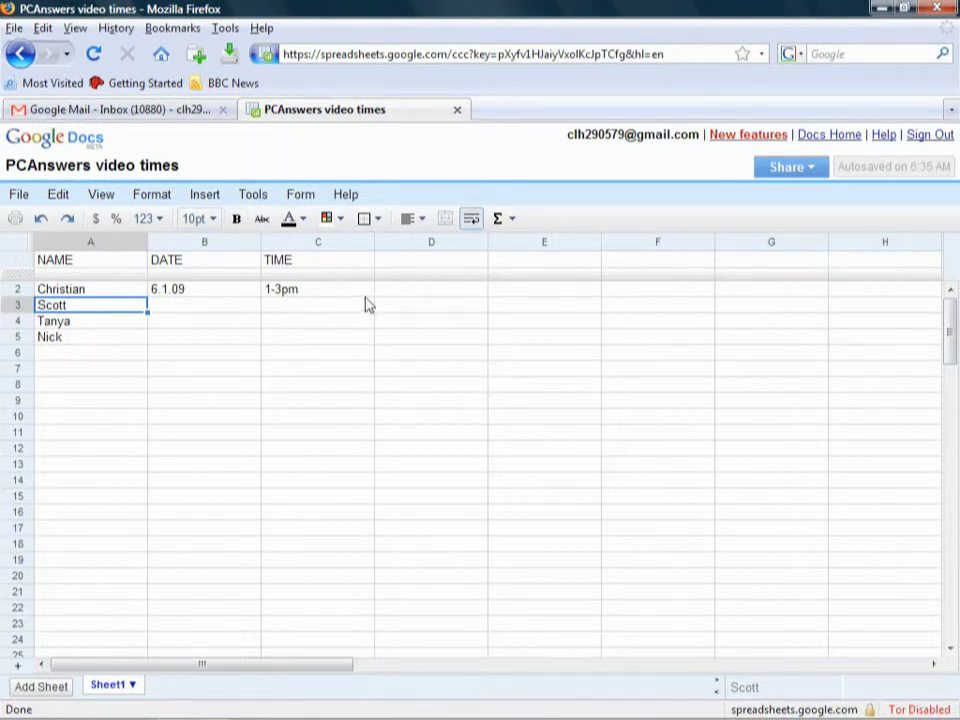
click(458, 110)
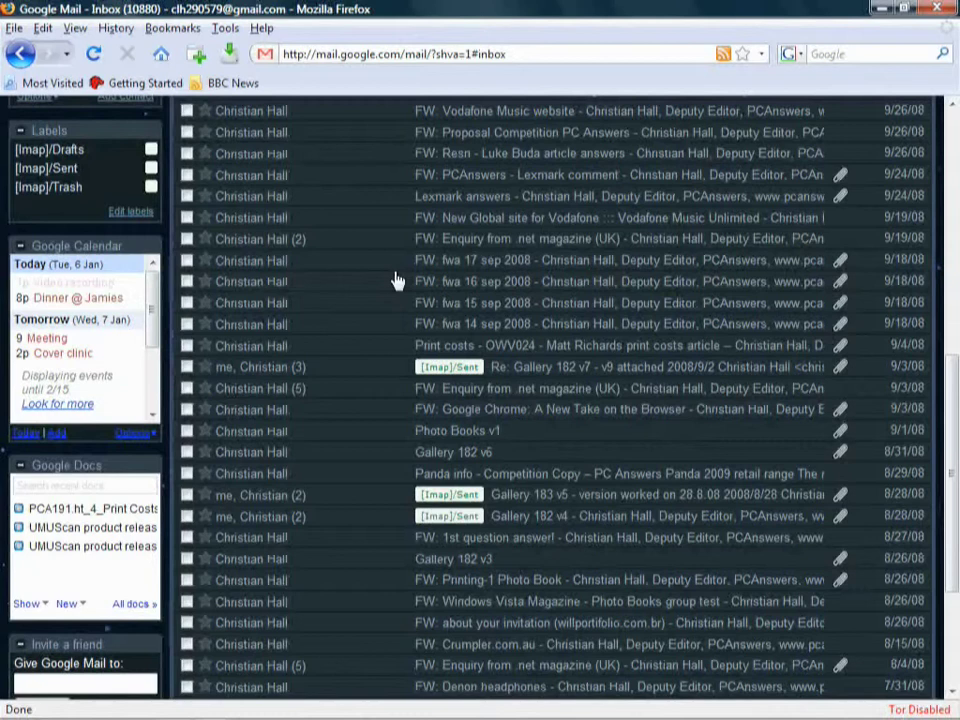
- In Gmail Labs, set Create a Document to Enable and save the changes
scroll(700, 439, up, 10)
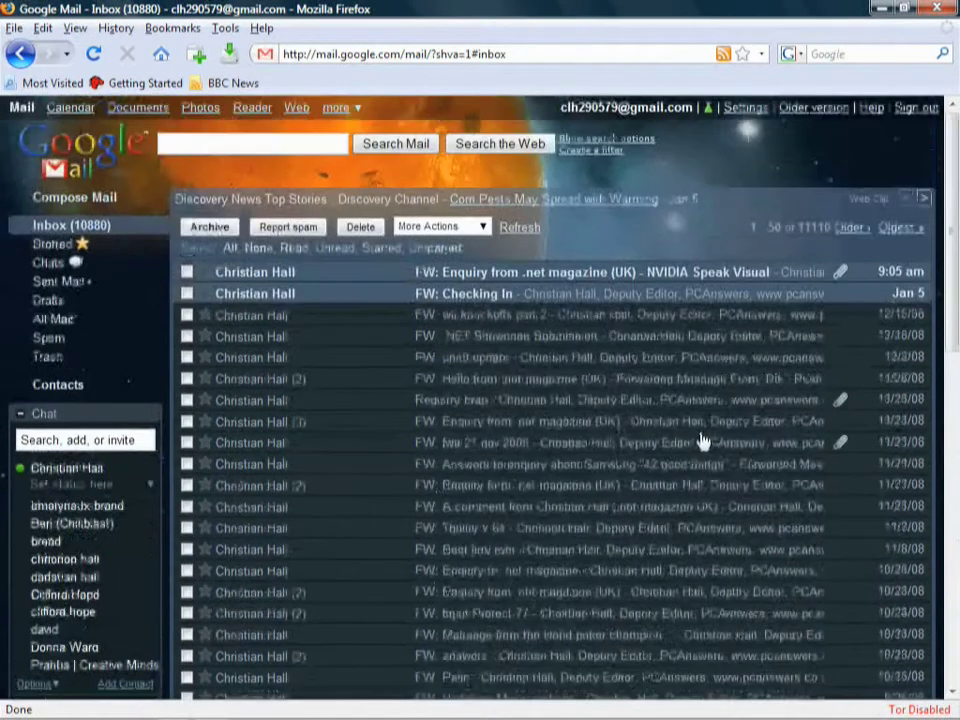
click(709, 109)
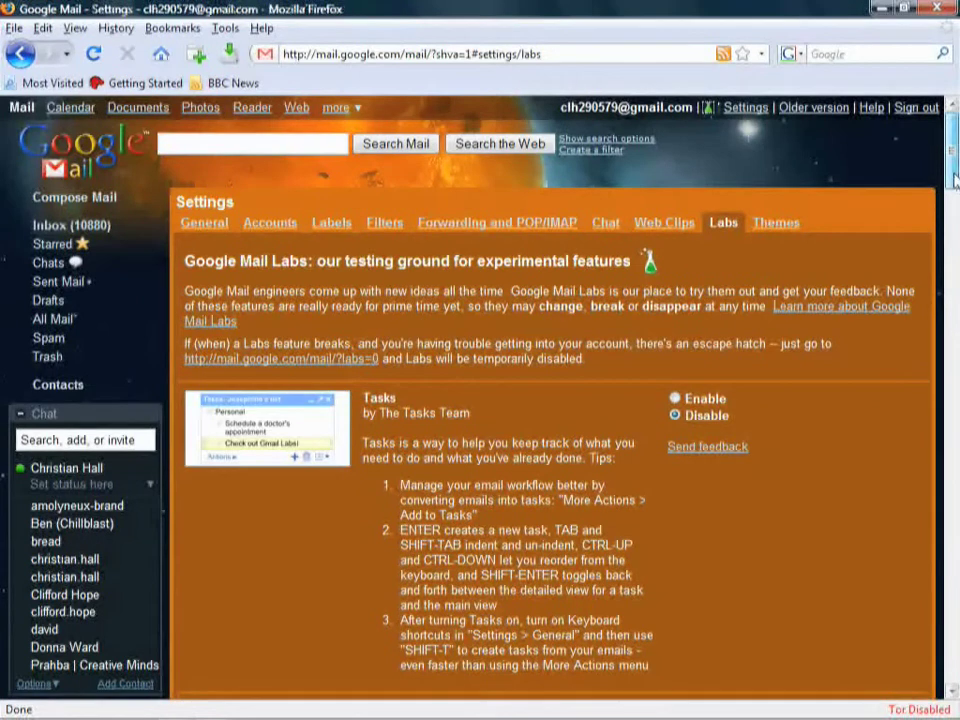
drag(953, 178, 954, 195)
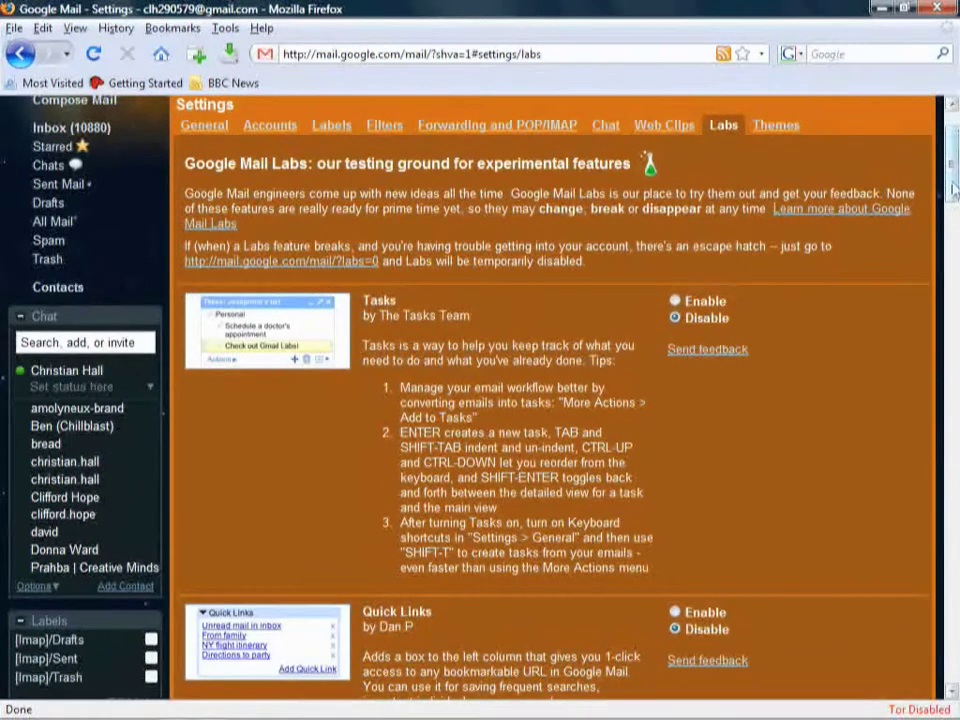
drag(955, 205, 953, 260)
scroll(895, 345, down, 10)
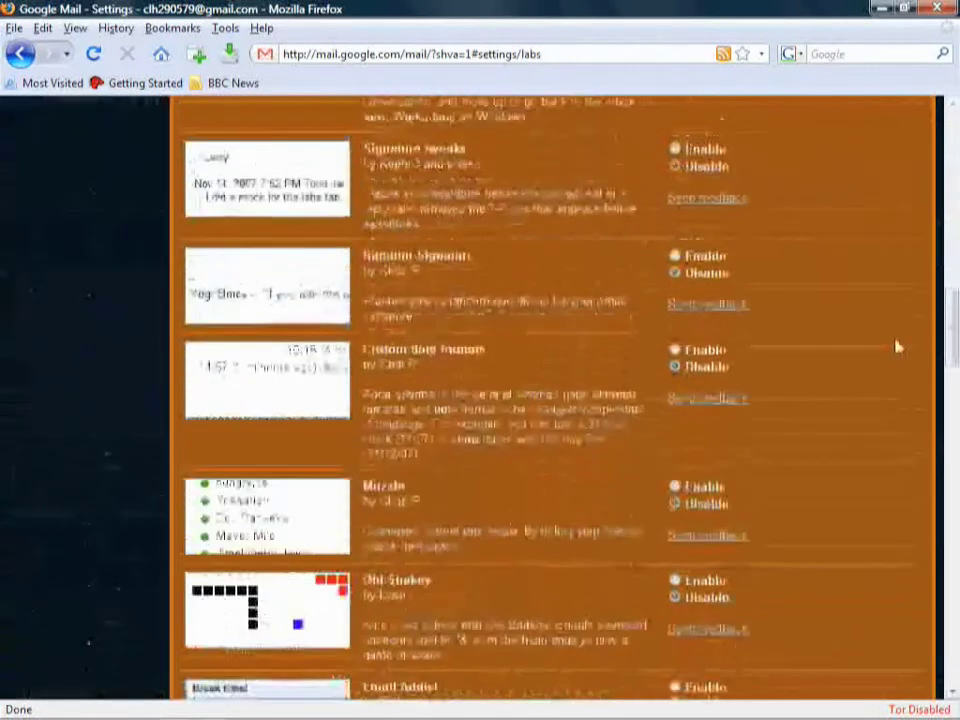
scroll(895, 345, down, 10)
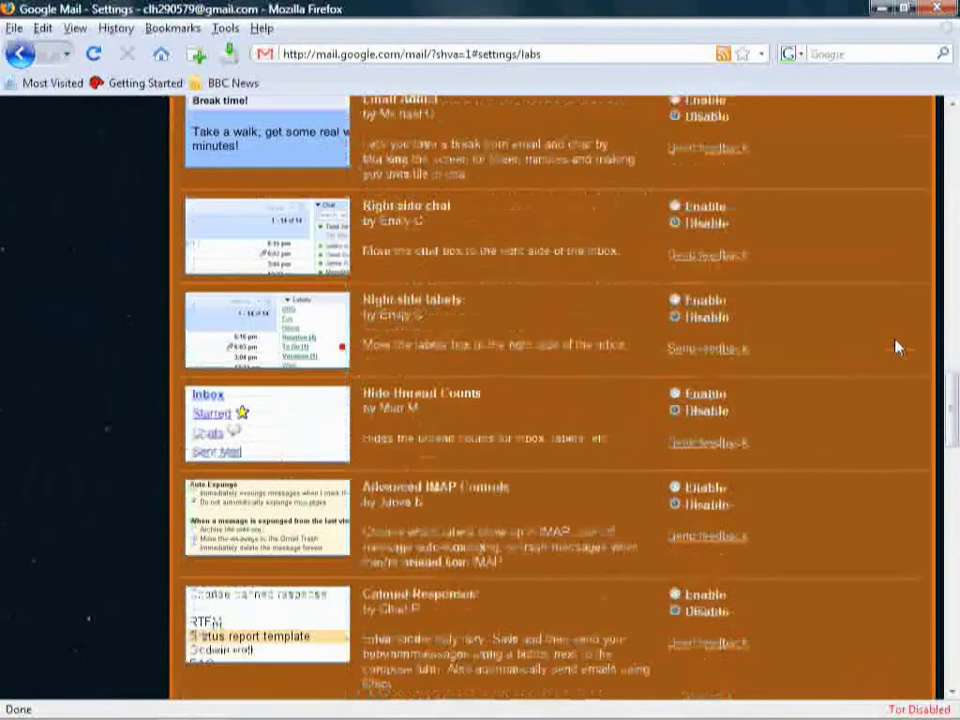
scroll(895, 347, down, 3)
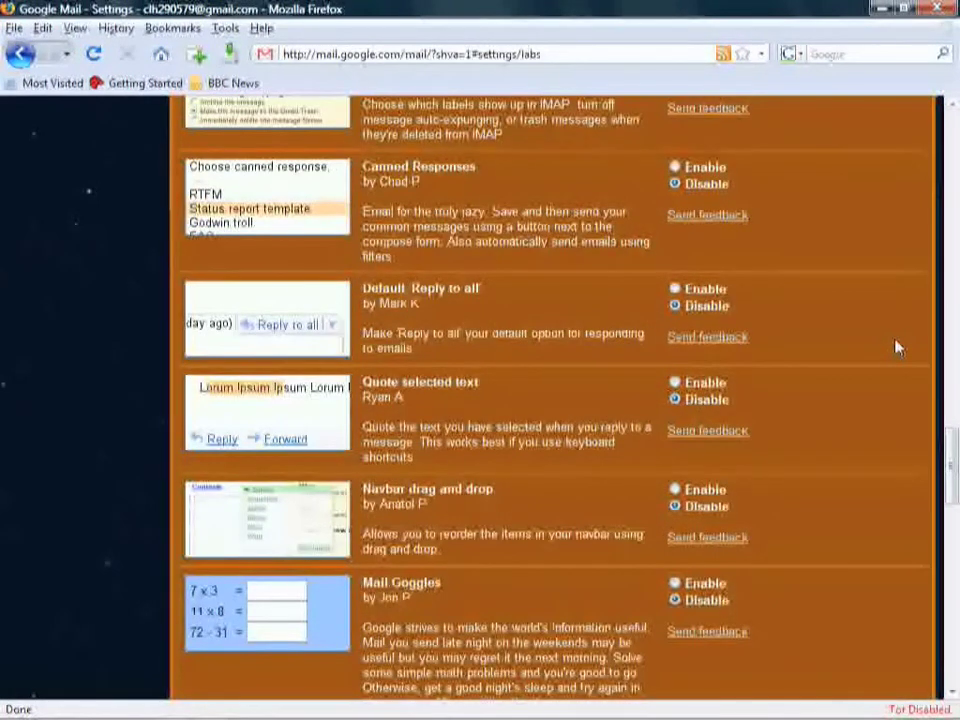
scroll(895, 347, down, 9)
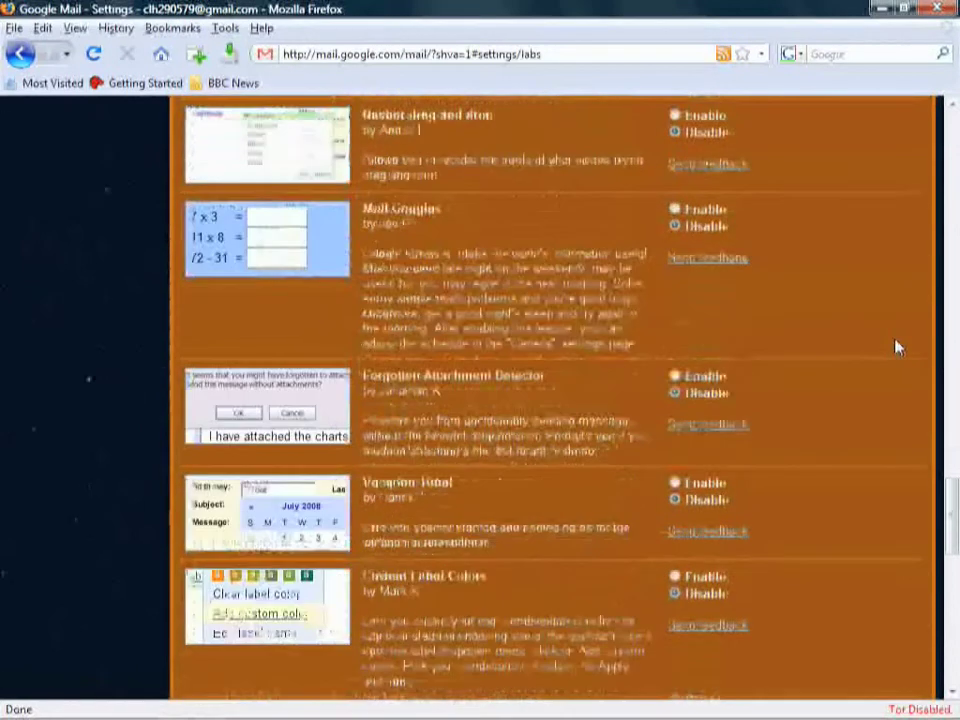
scroll(895, 347, down, 5)
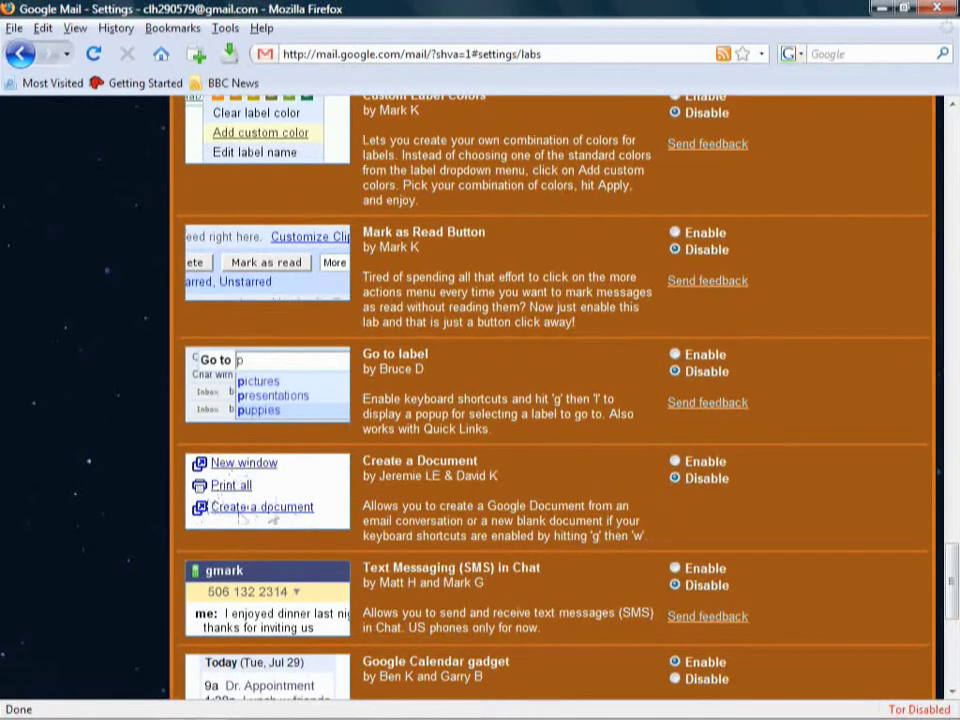
click(676, 461)
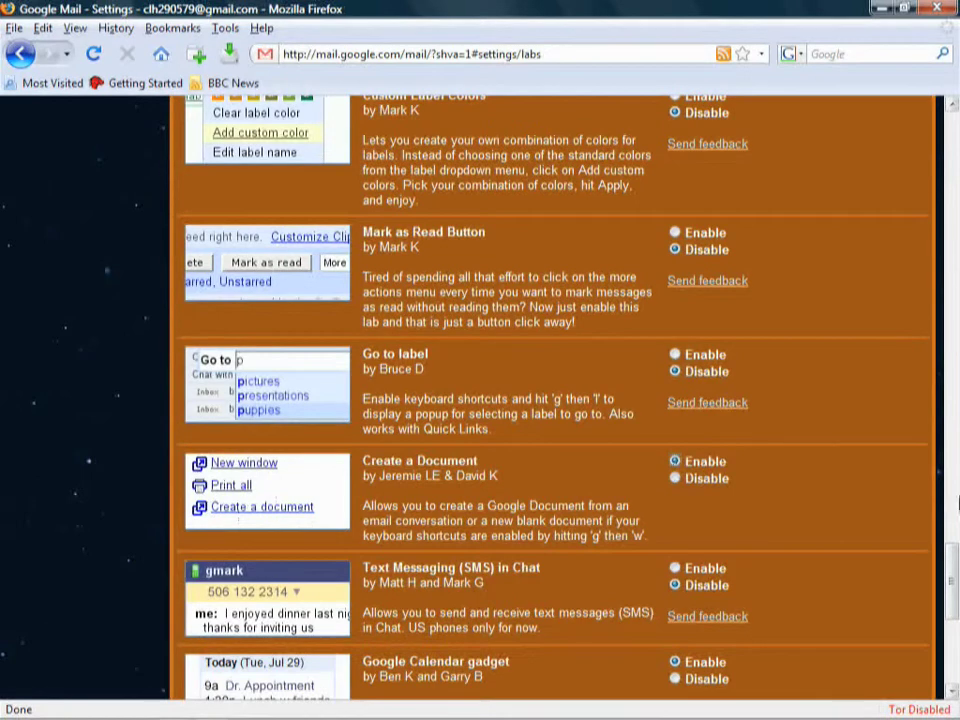
drag(954, 565, 954, 650)
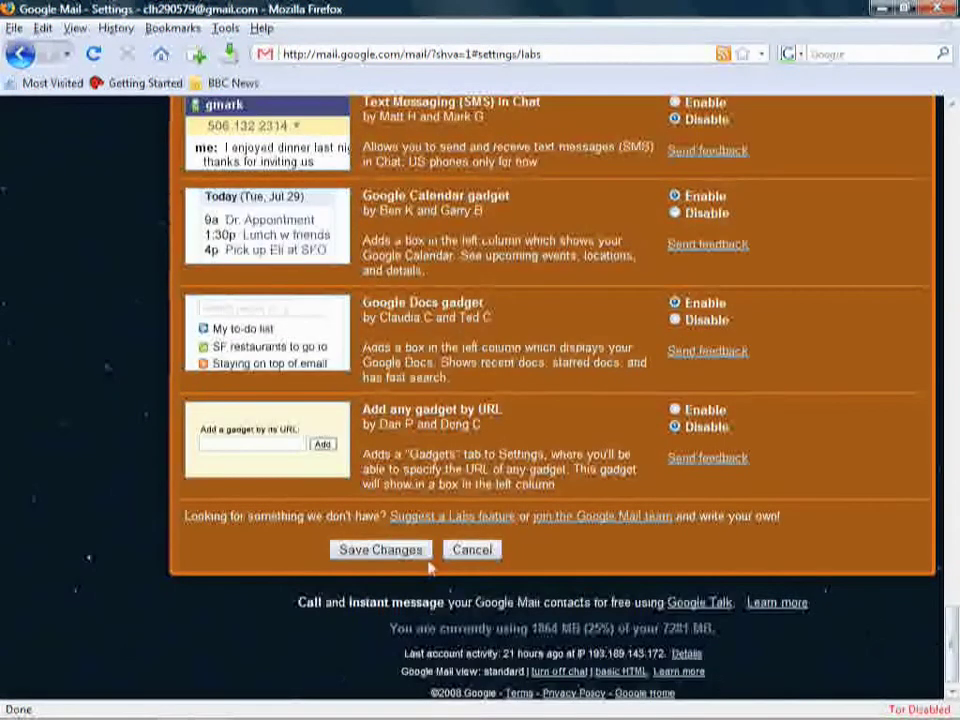
click(421, 558)
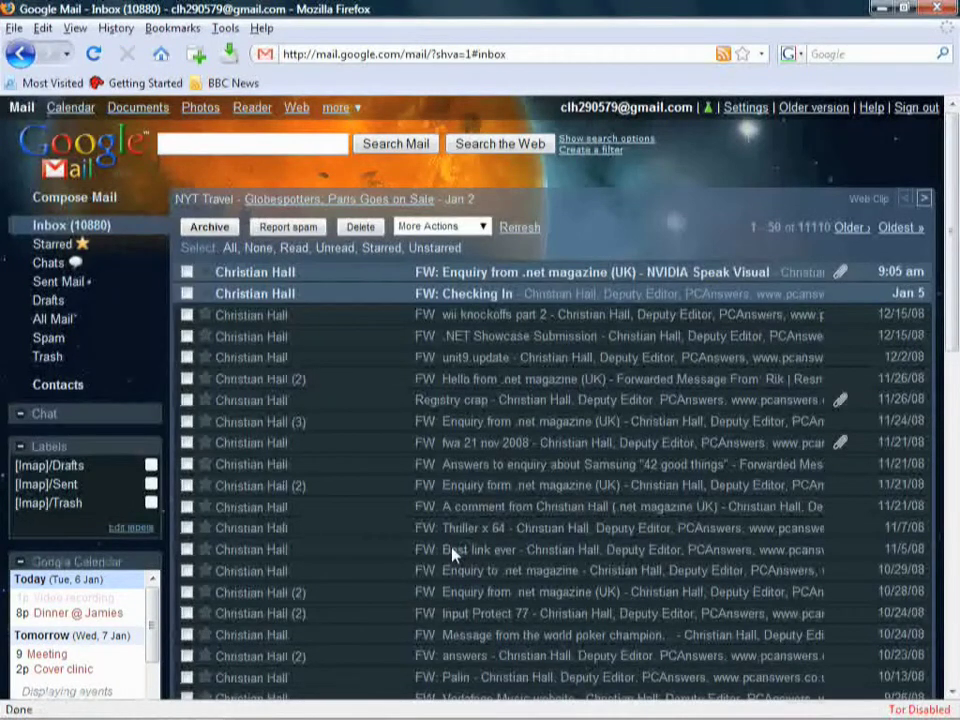
- Open the Maverick Presentation Products email on inbox page 2 and create a Google Doc from it
scroll(452, 555, down, 15)
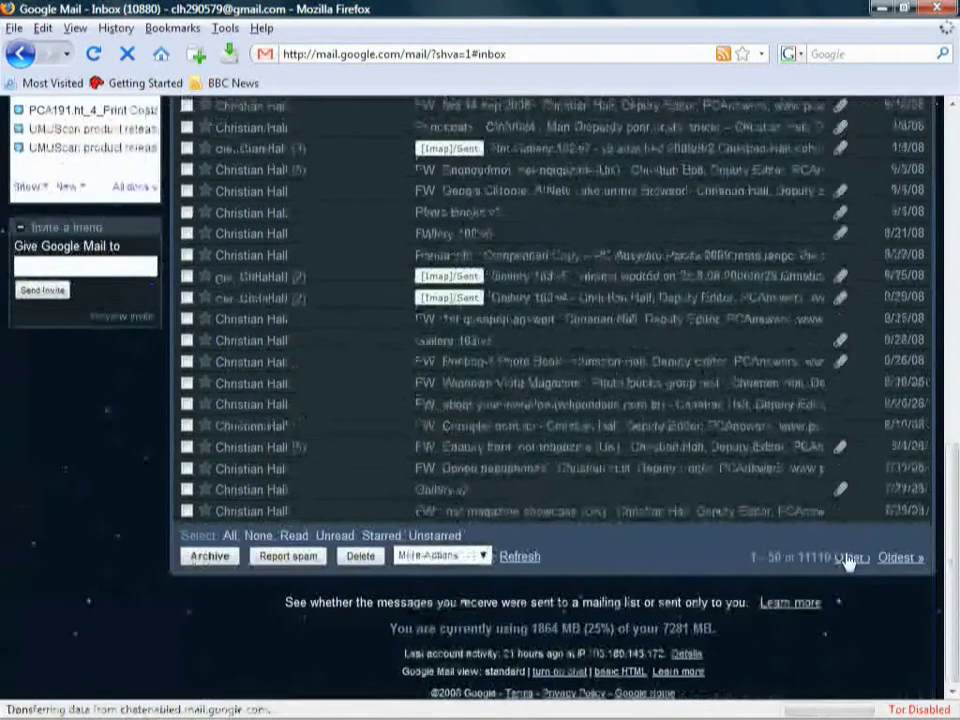
click(849, 558)
scroll(497, 431, down, 3)
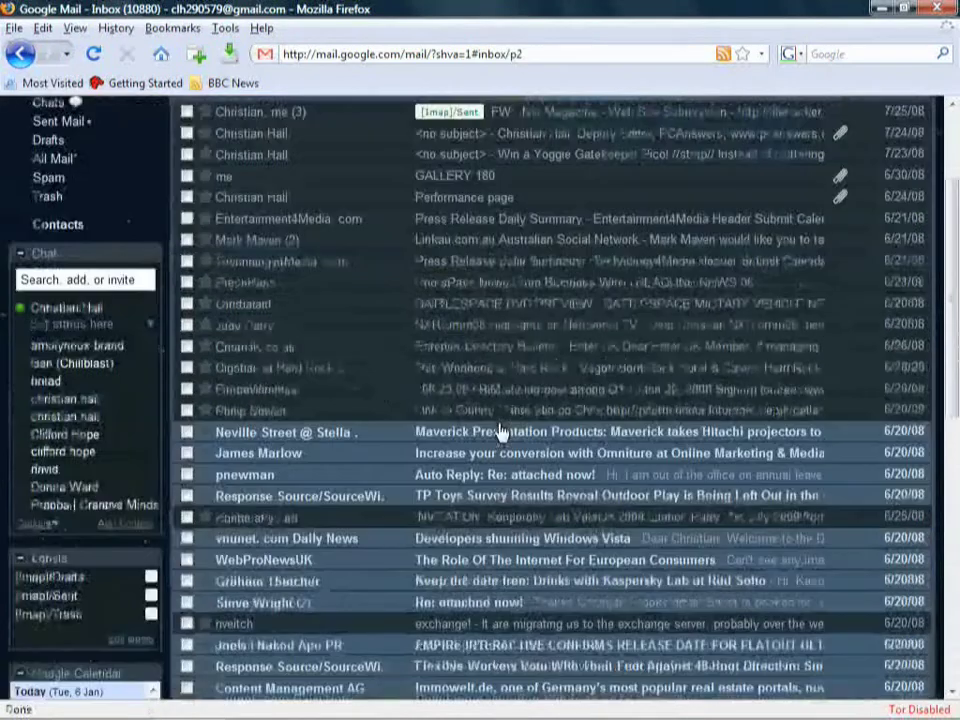
click(452, 432)
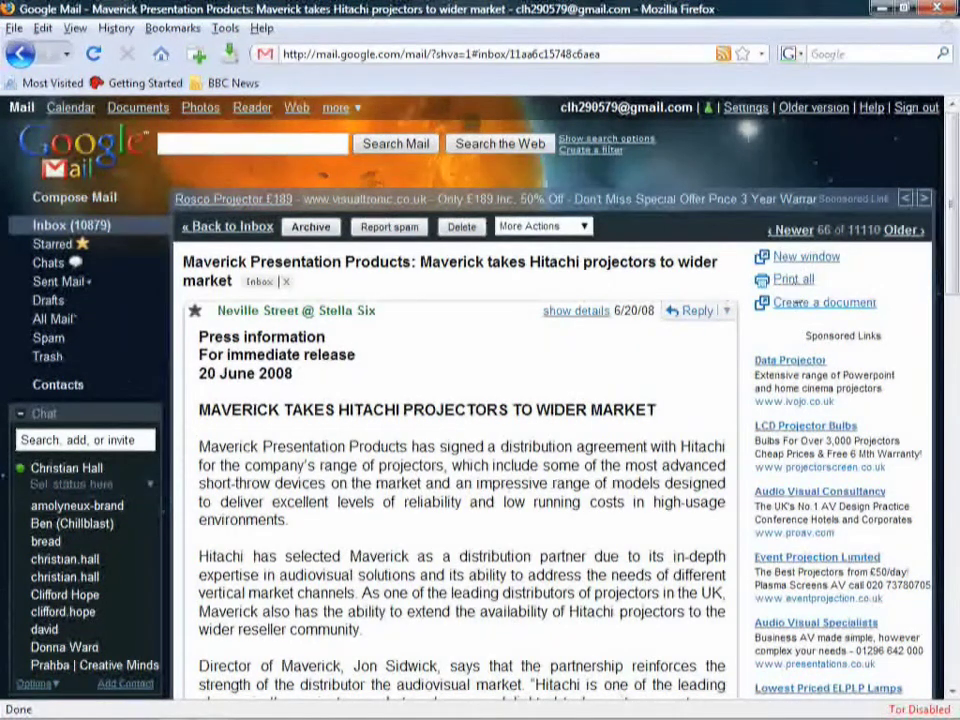
click(800, 305)
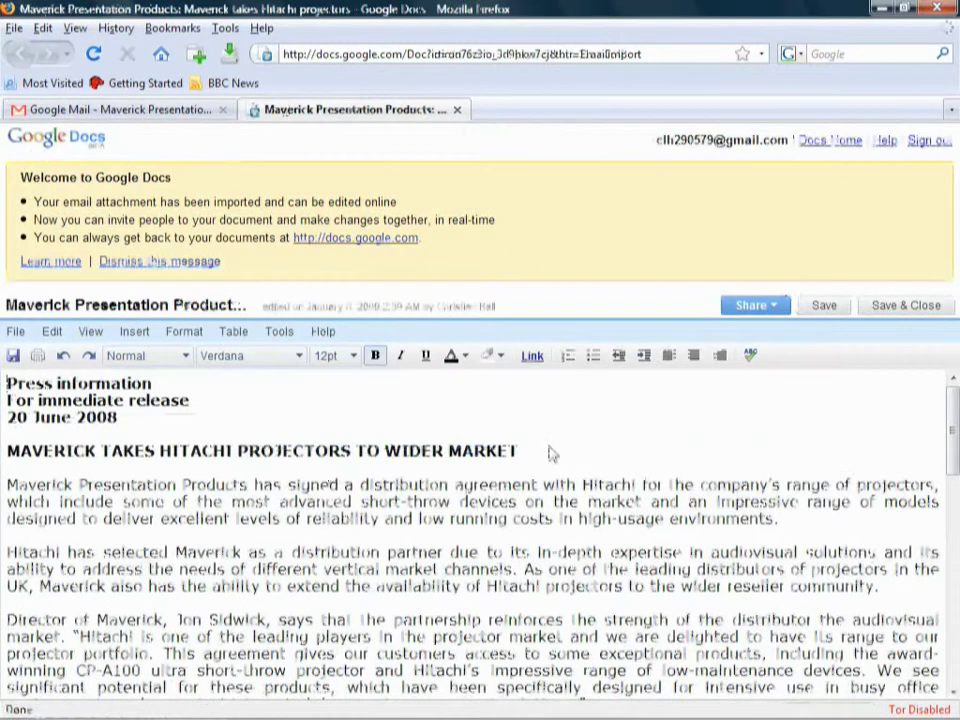
- Format the first three header lines as 36pt Sans Serif, italic and not bold
scroll(548, 454, down, 15)
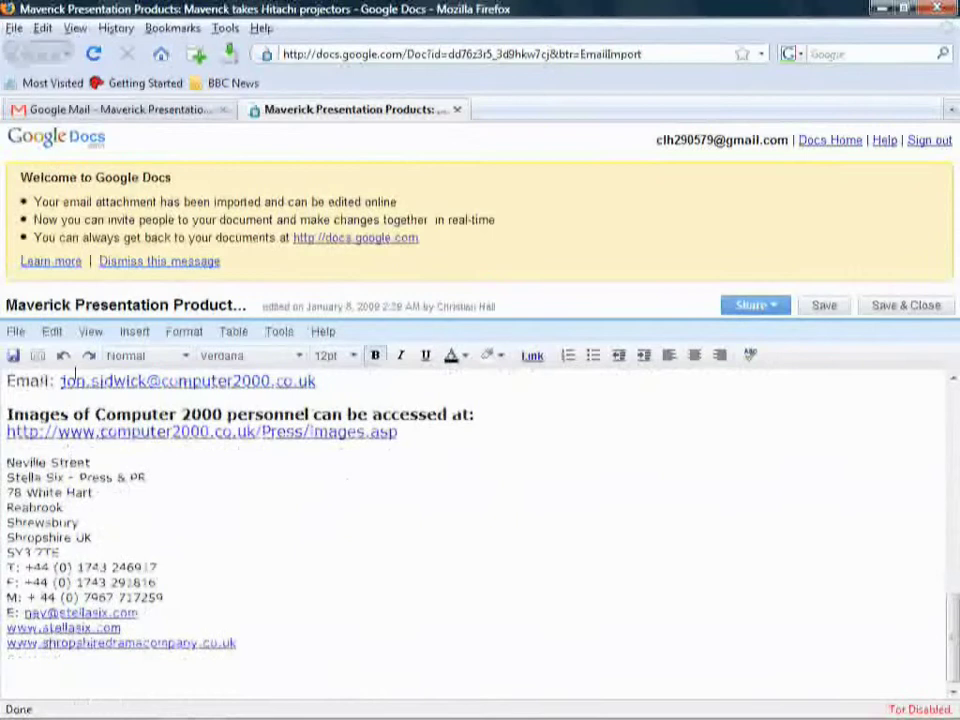
scroll(386, 630, up, 15)
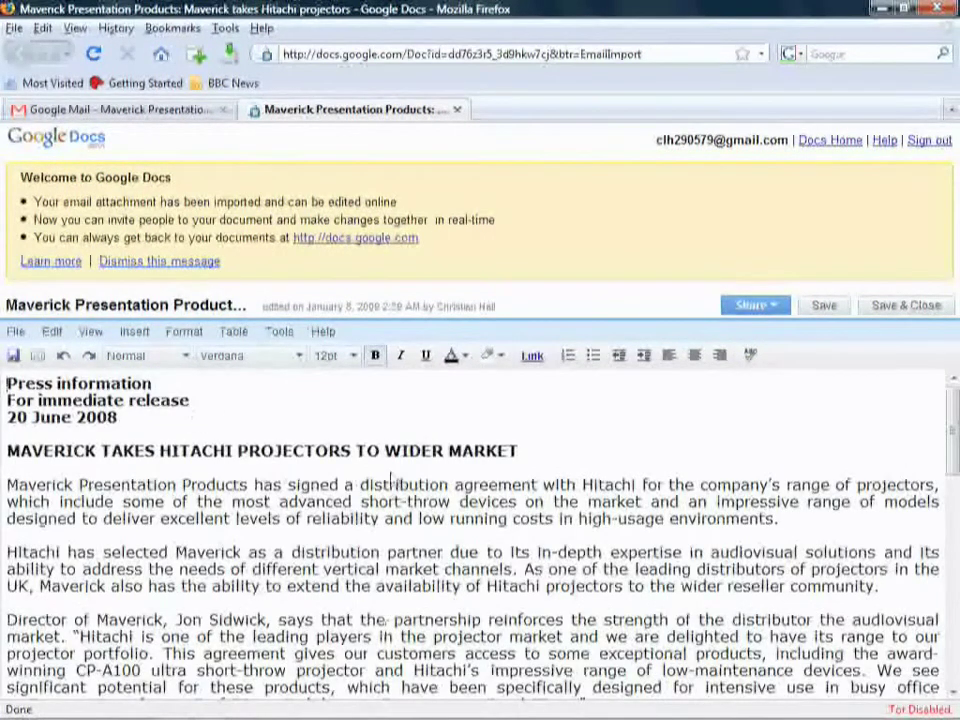
drag(129, 428, 3, 383)
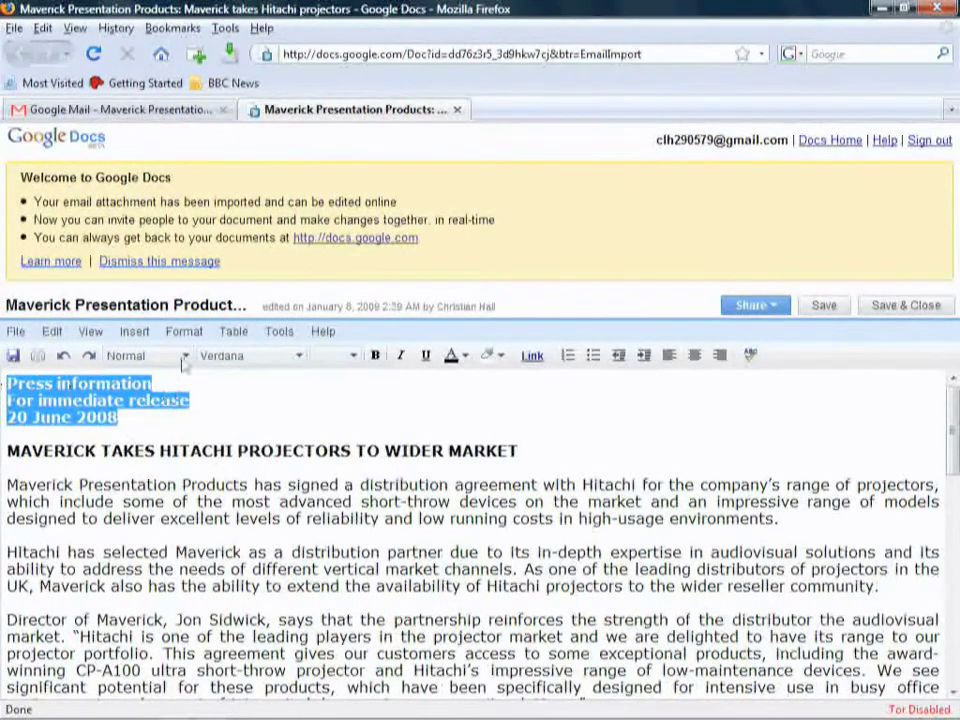
click(225, 356)
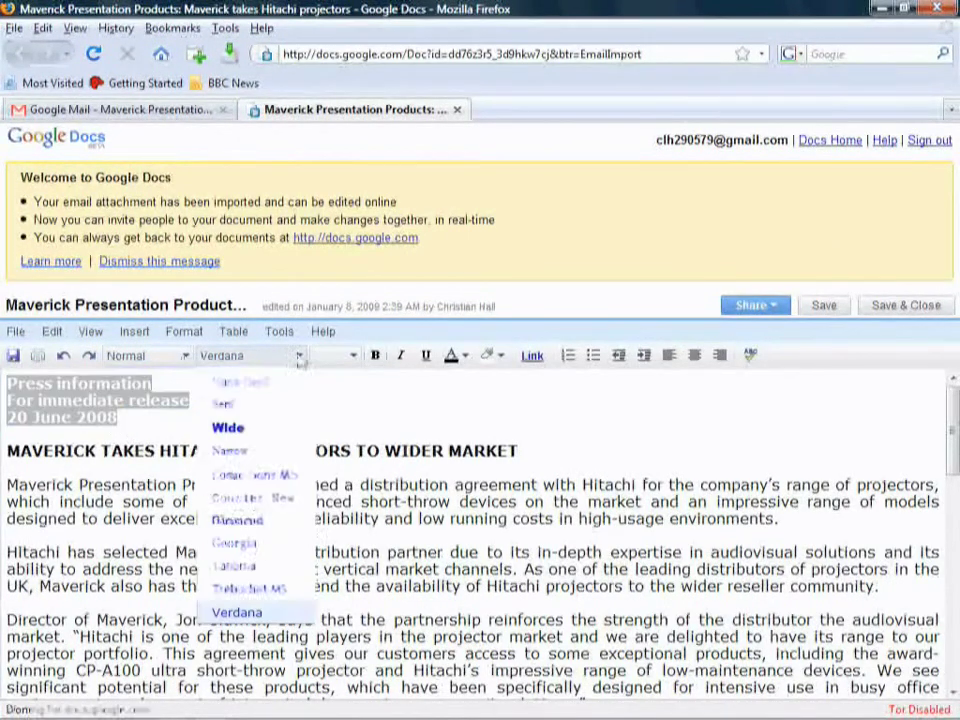
click(245, 382)
click(354, 357)
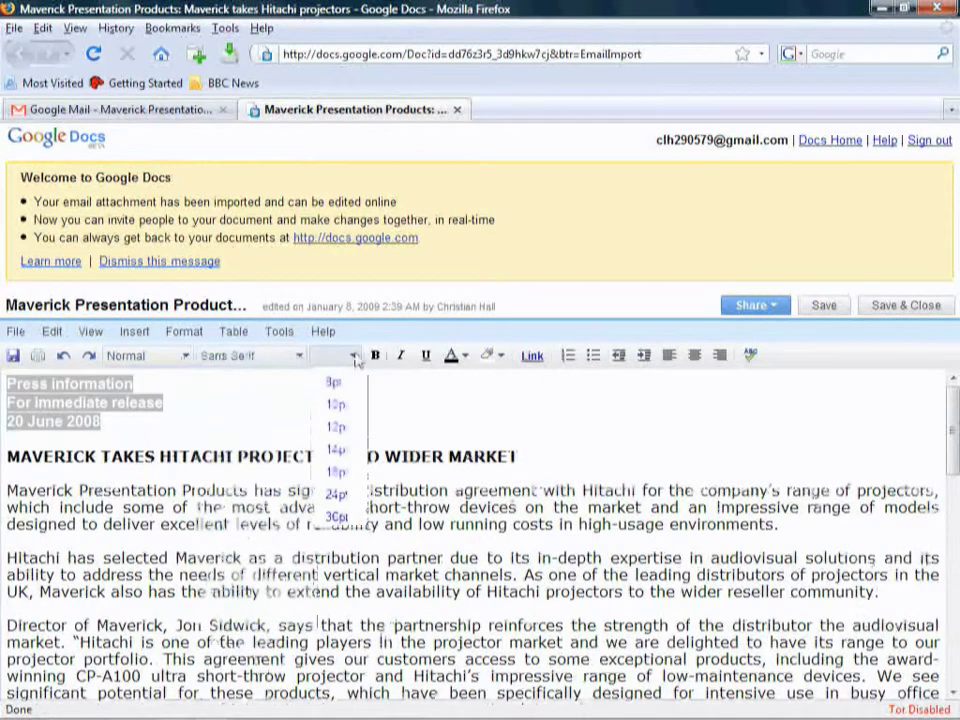
click(337, 516)
click(375, 356)
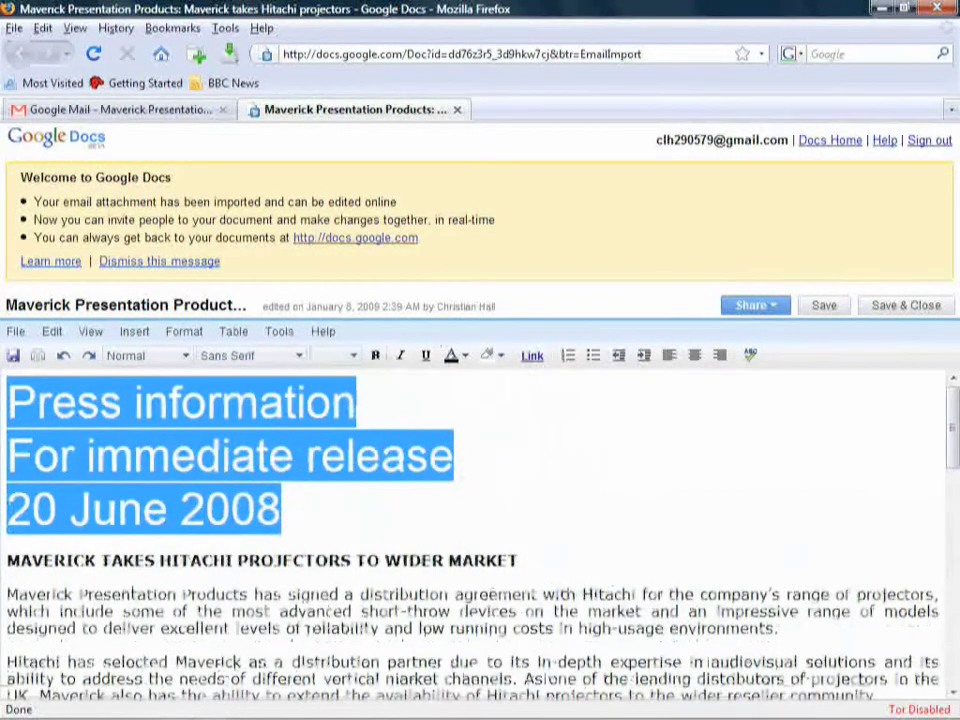
click(400, 356)
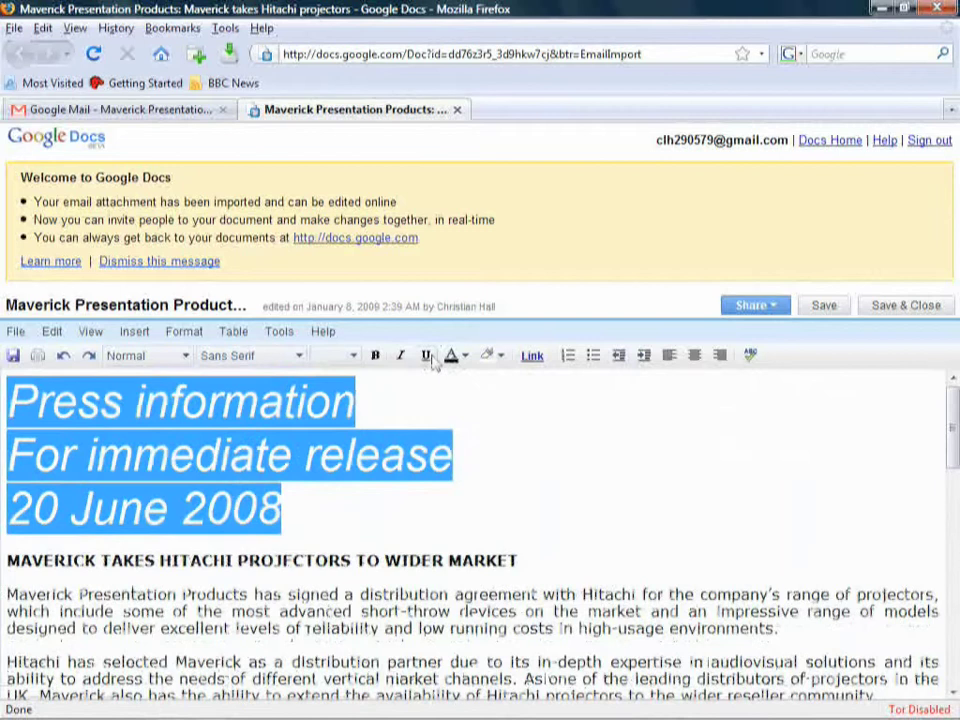
click(349, 510)
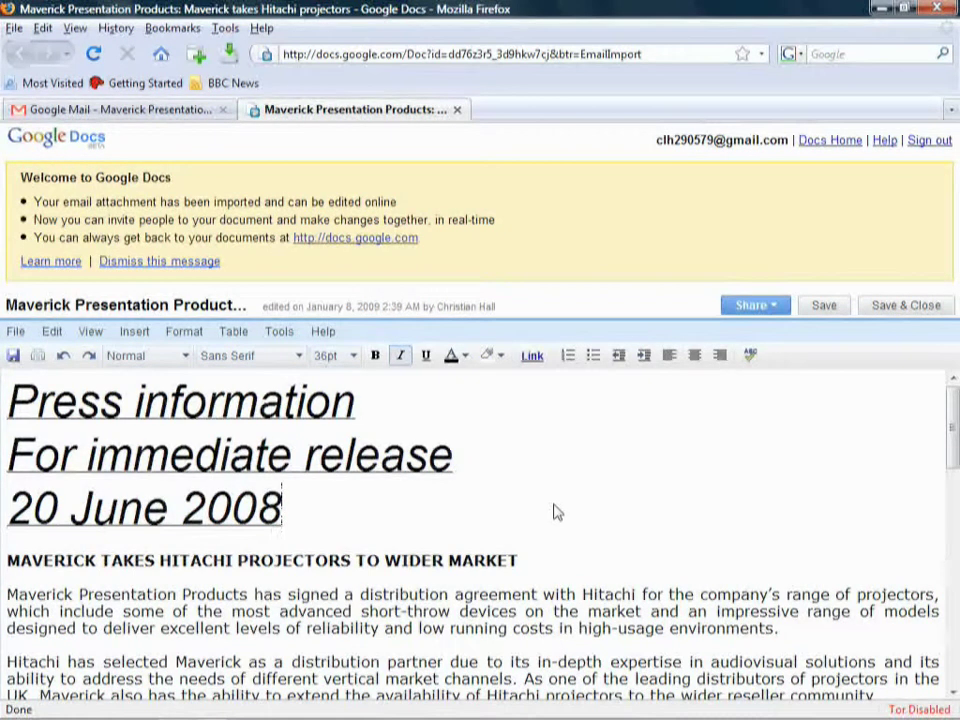
- Close the Docs tab and scroll Gmail's Labs settings down to the Create a Document entry
click(458, 110)
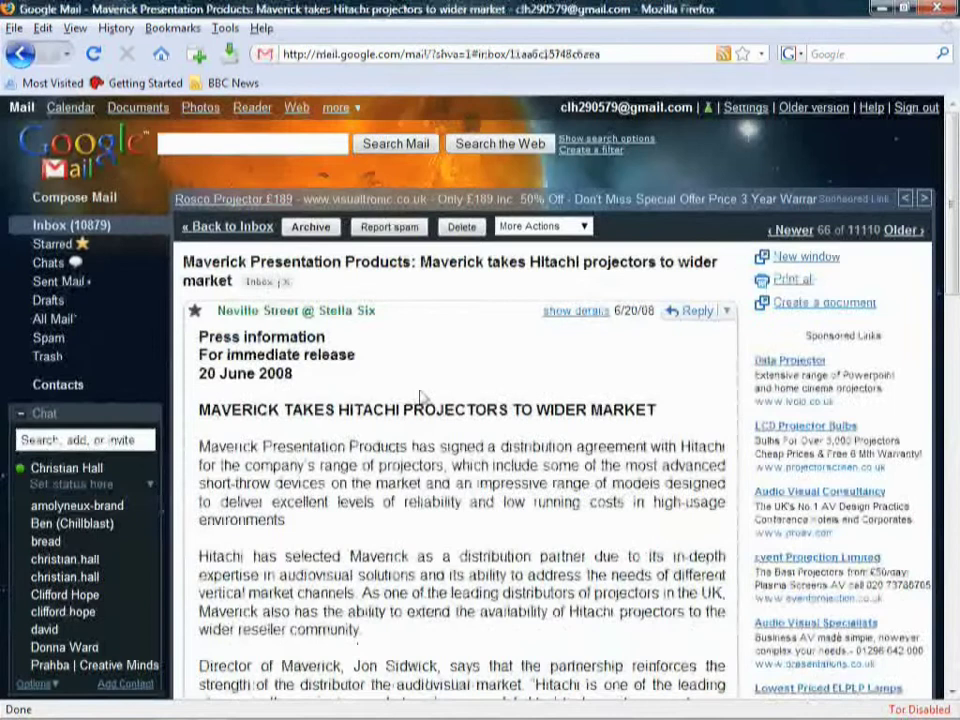
click(707, 107)
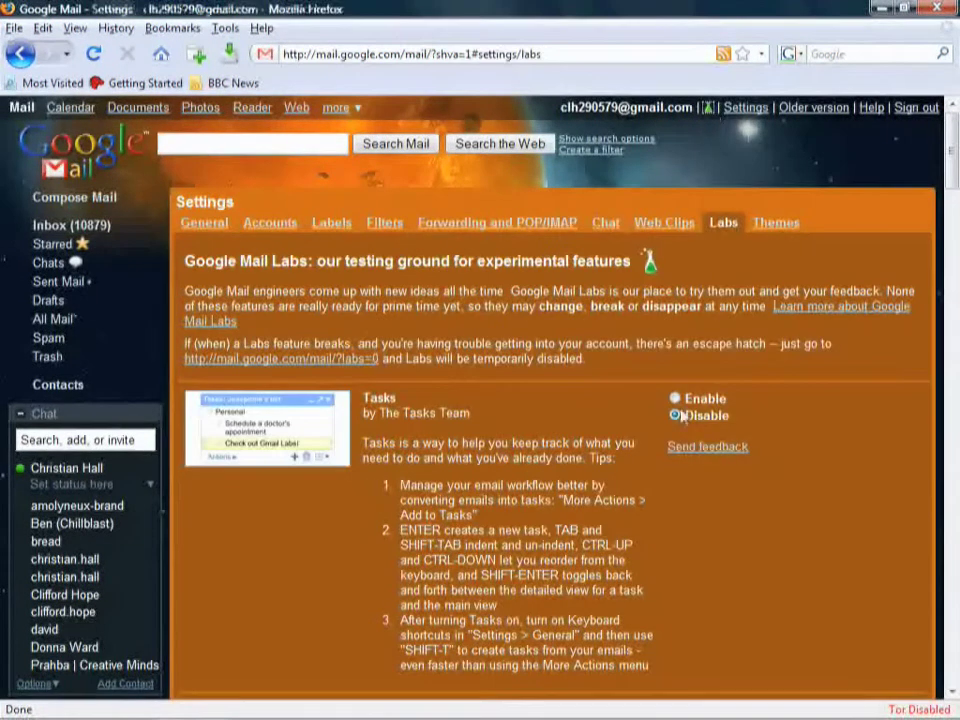
scroll(680, 416, down, 7)
scroll(680, 416, down, 1)
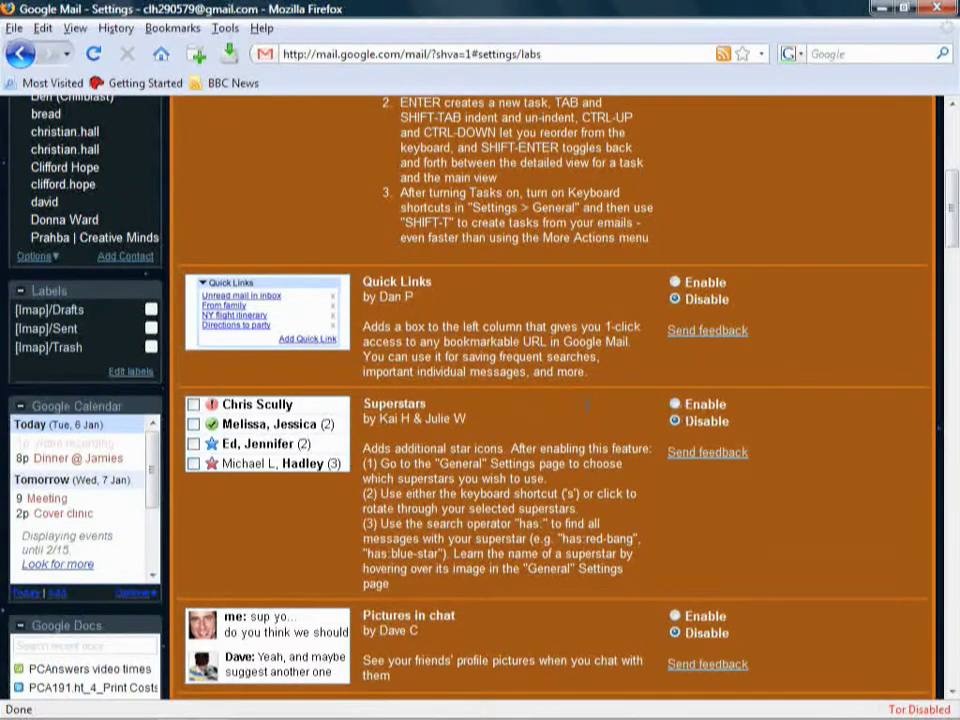
scroll(588, 413, down, 5)
scroll(588, 413, down, 2)
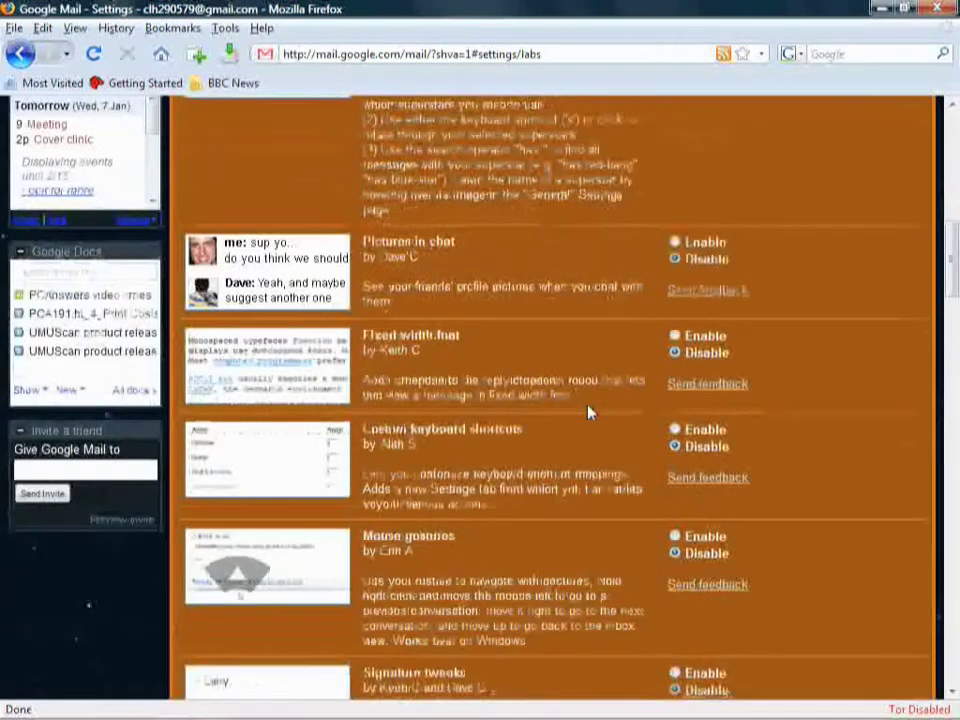
scroll(588, 413, down, 4)
scroll(588, 413, down, 1)
scroll(588, 413, down, 6)
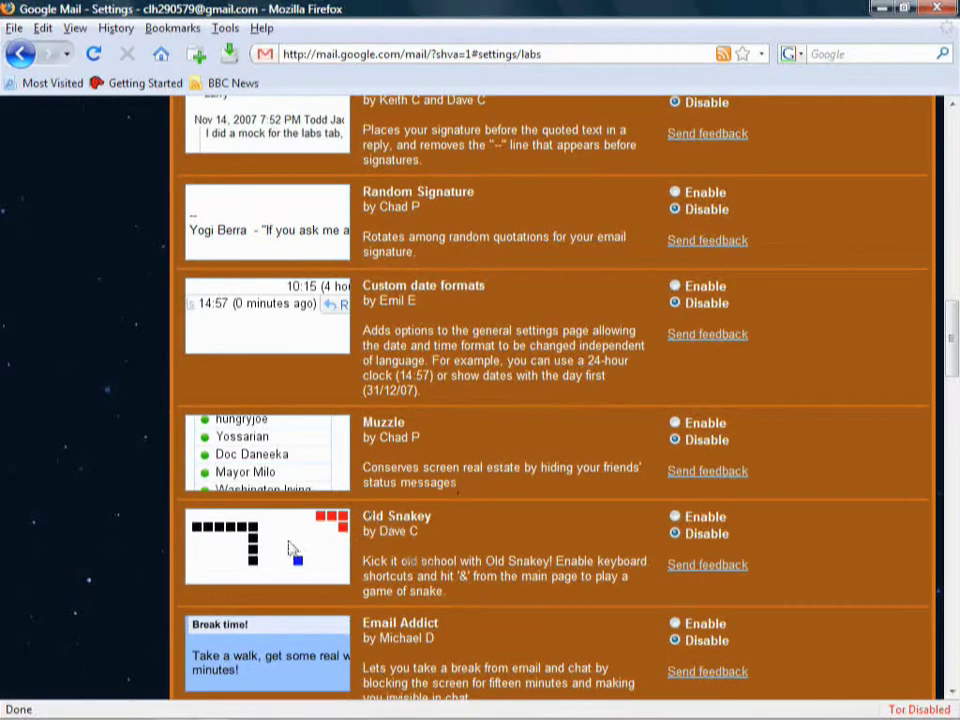
scroll(444, 326, down, 12)
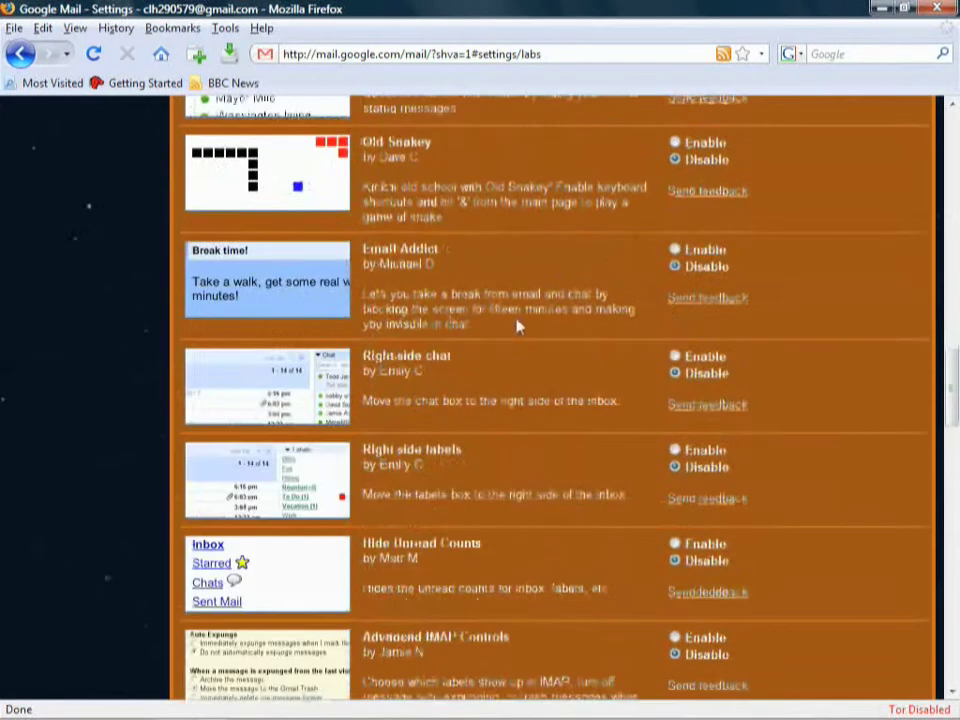
scroll(516, 324, down, 15)
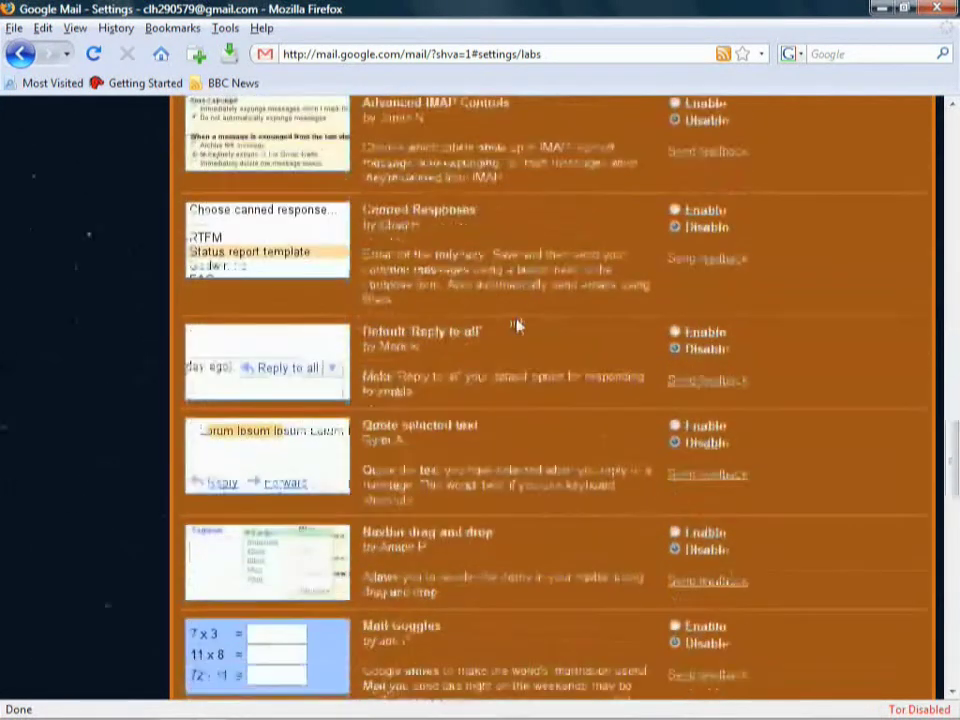
scroll(516, 324, down, 9)
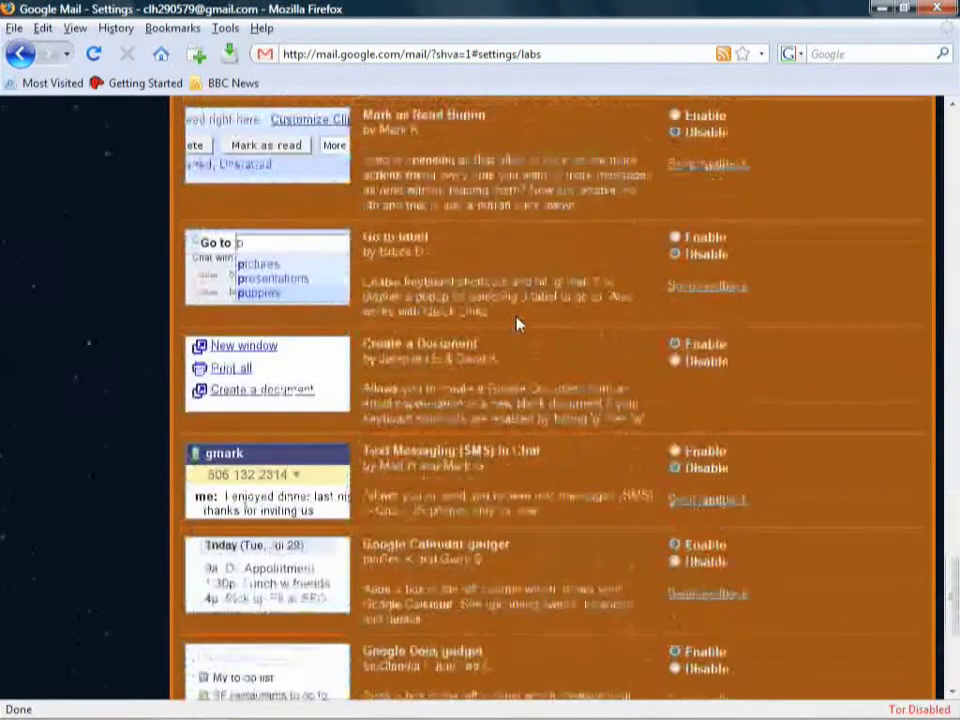